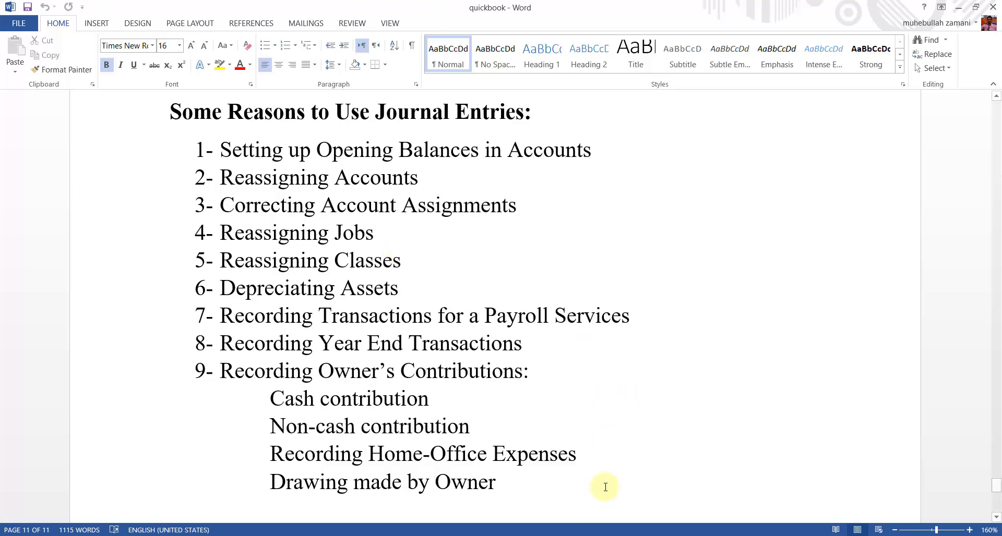
- Leave the Word list of journal-entry reasons and bring up the QuickBooks Home page
click(640, 535)
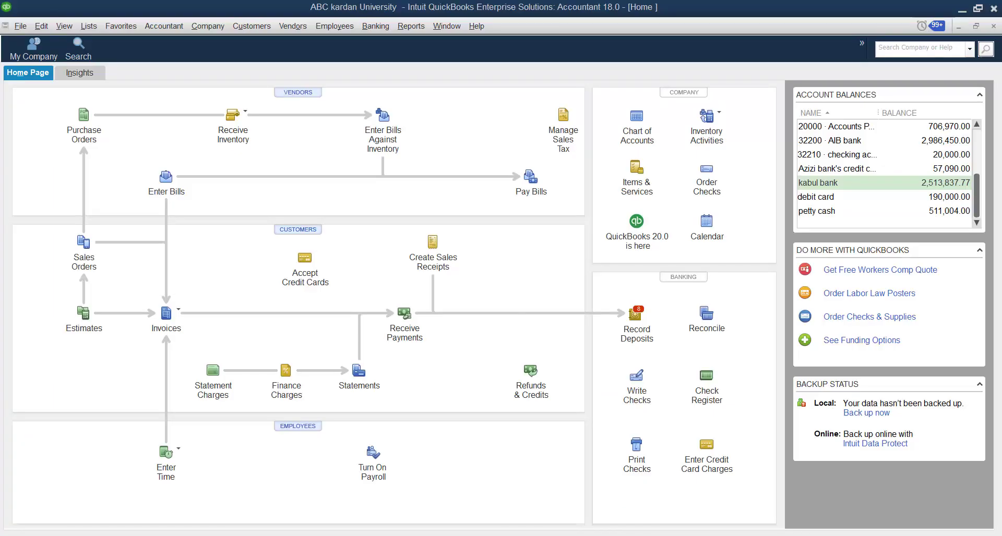
- Open the Customer Center, widen its Name column, then start a new invoice
click(252, 26)
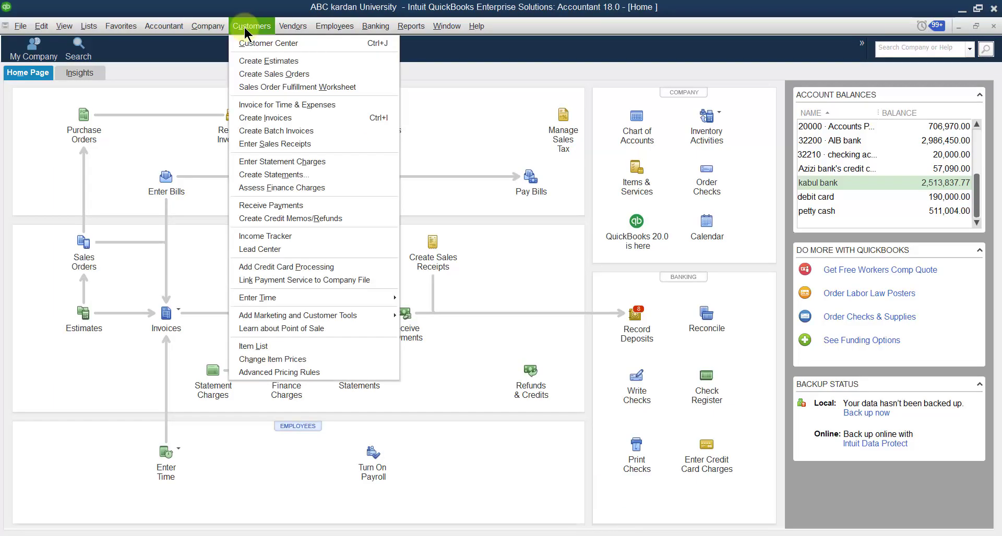
click(252, 44)
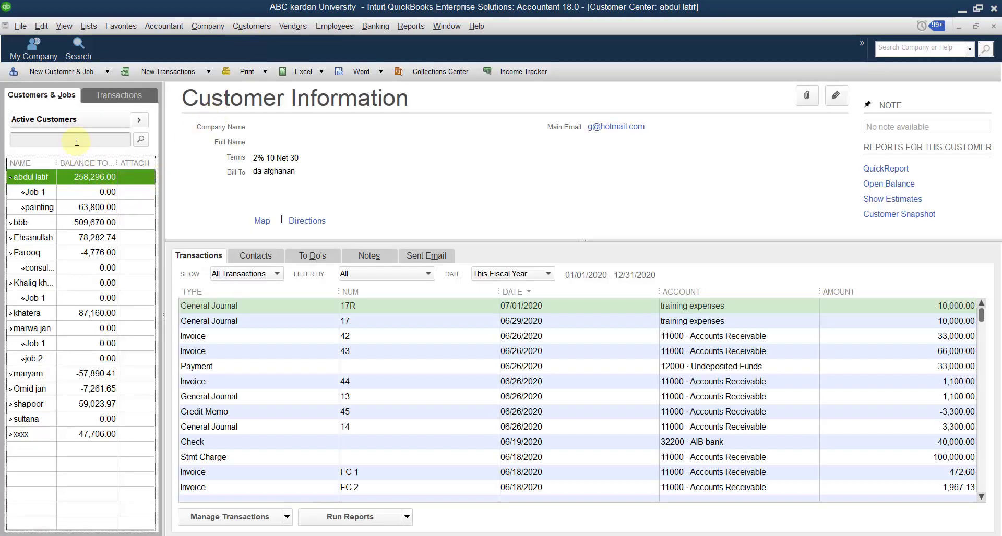
drag(57, 162, 73, 162)
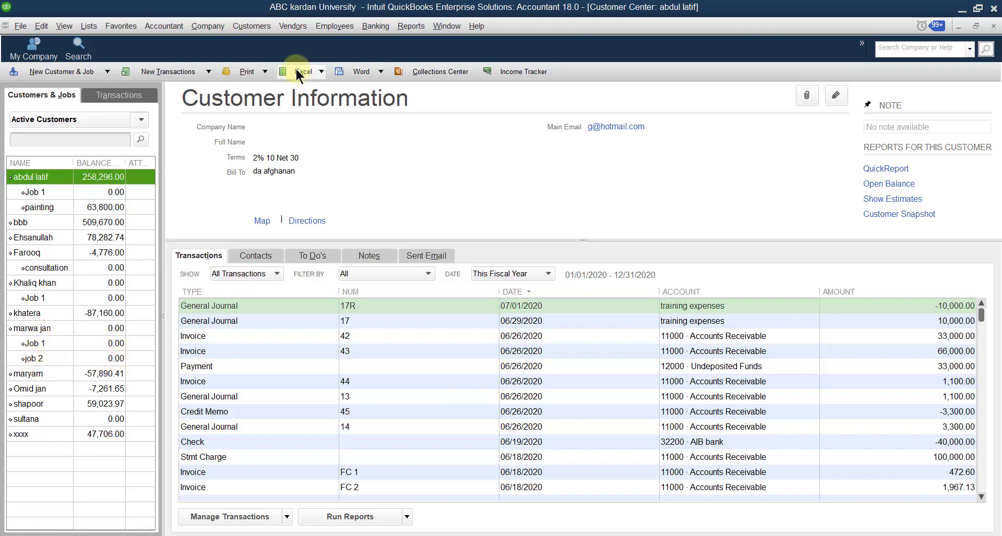
click(249, 27)
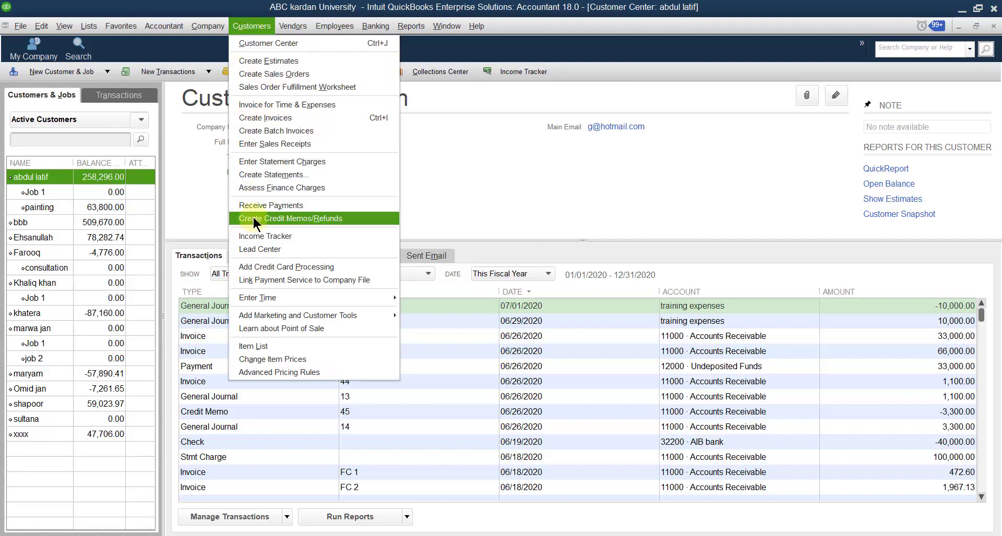
click(264, 120)
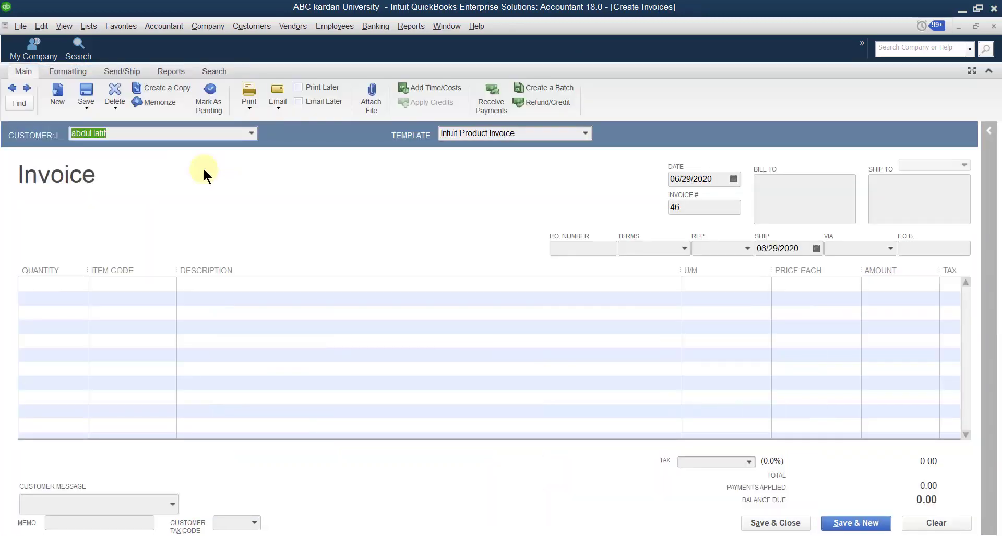
- Bill invoice 46 to the customer's Job 1 with keyboard as the first line item
click(251, 134)
click(251, 134)
click(251, 133)
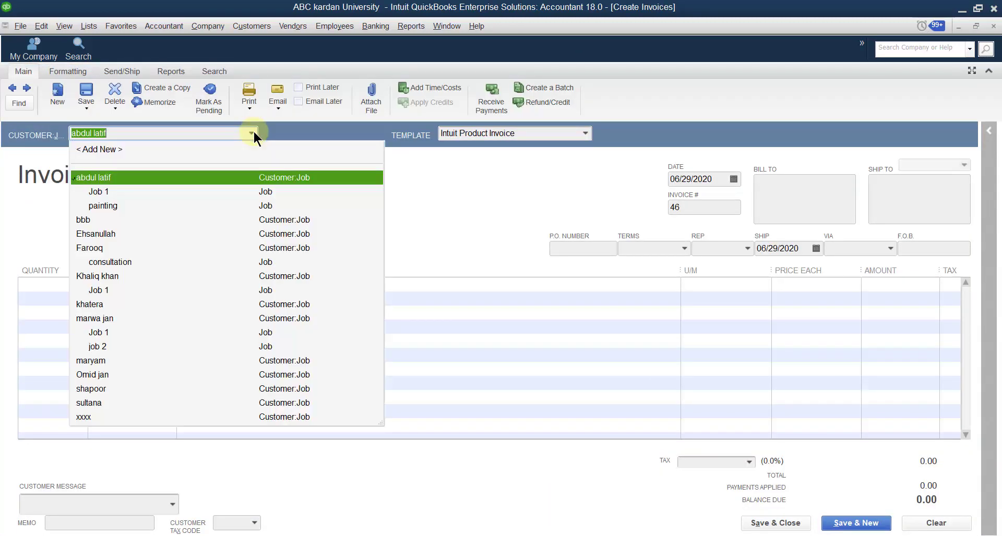
click(105, 333)
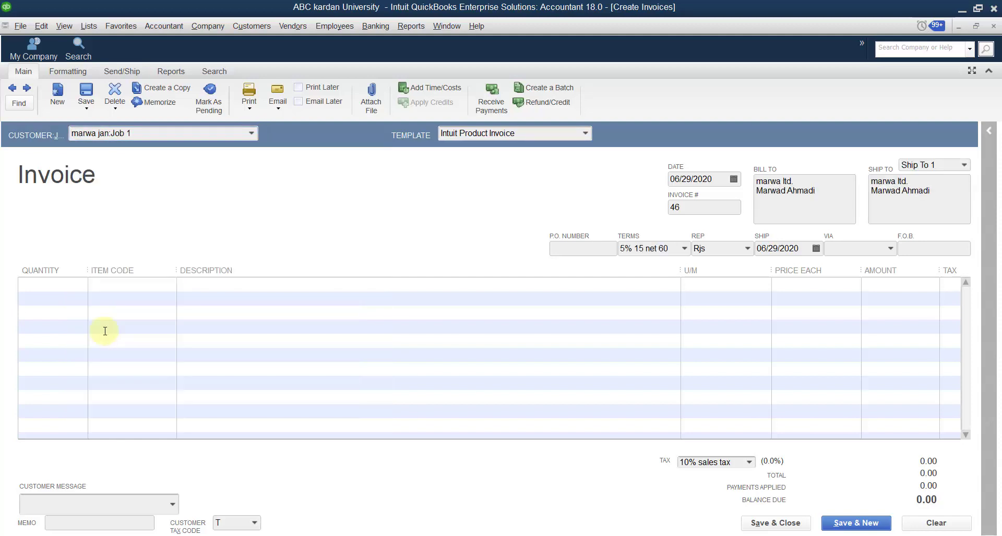
click(133, 284)
click(168, 285)
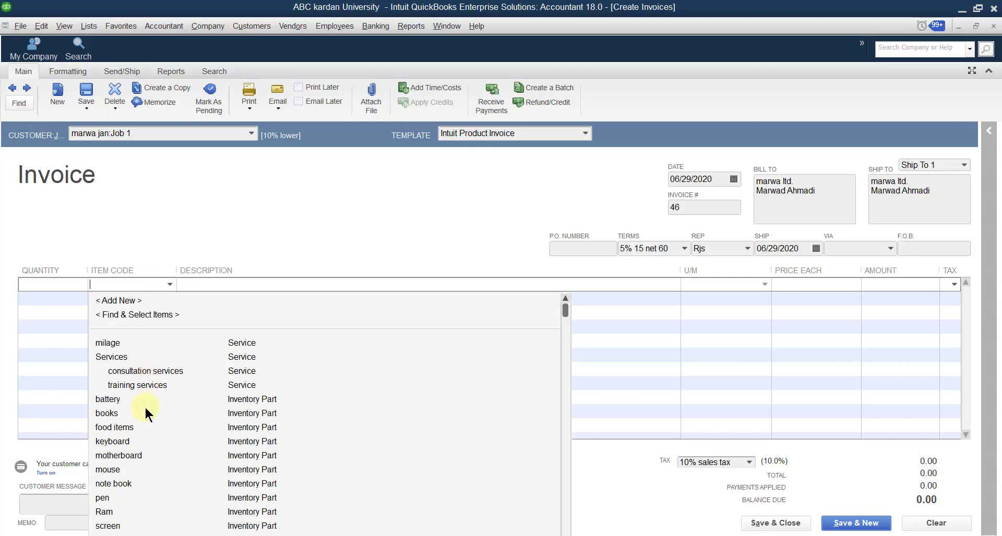
click(114, 441)
- Enter 10 keyboards at 500.00 and save invoice 46, totalling 5,500.00 with tax
click(37, 284)
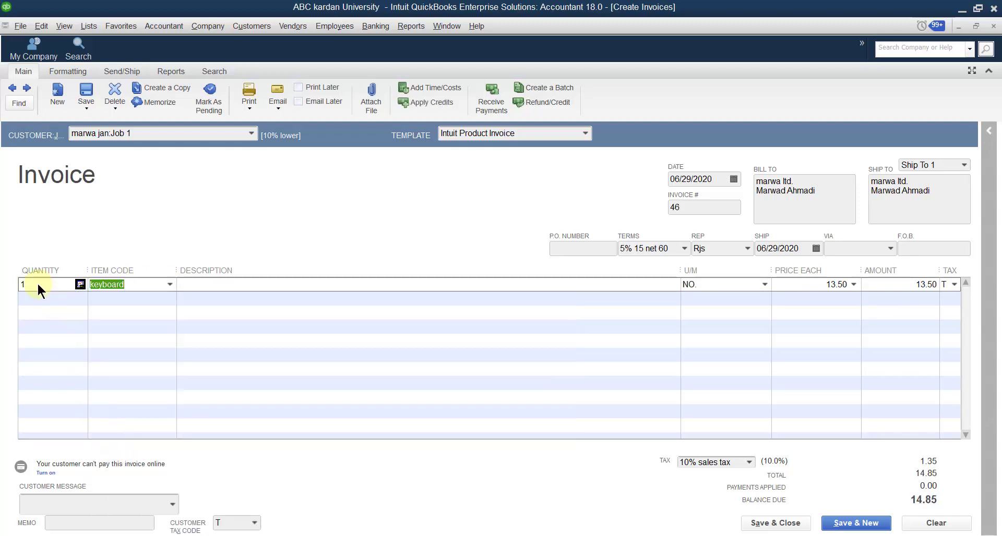
text(10 NO.)
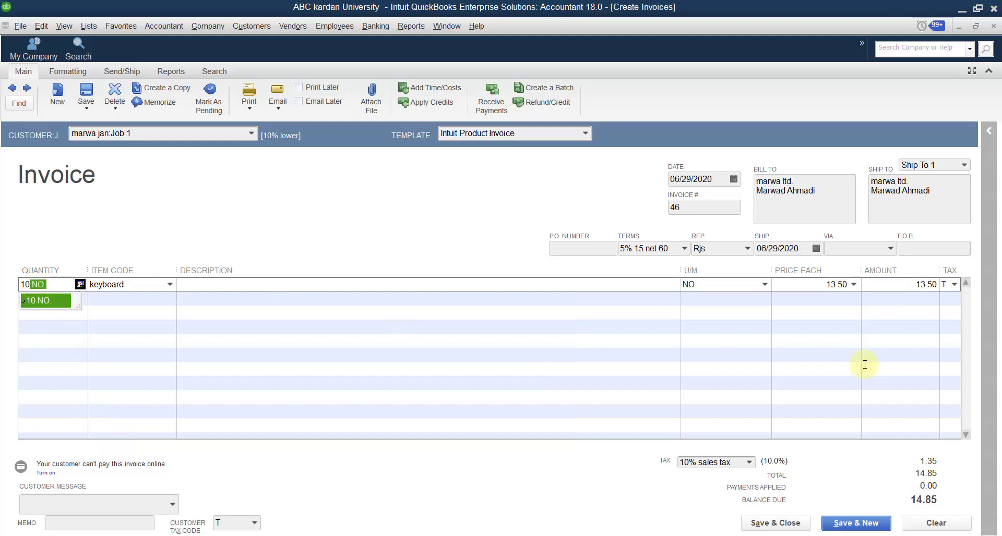
click(833, 285)
text(500)
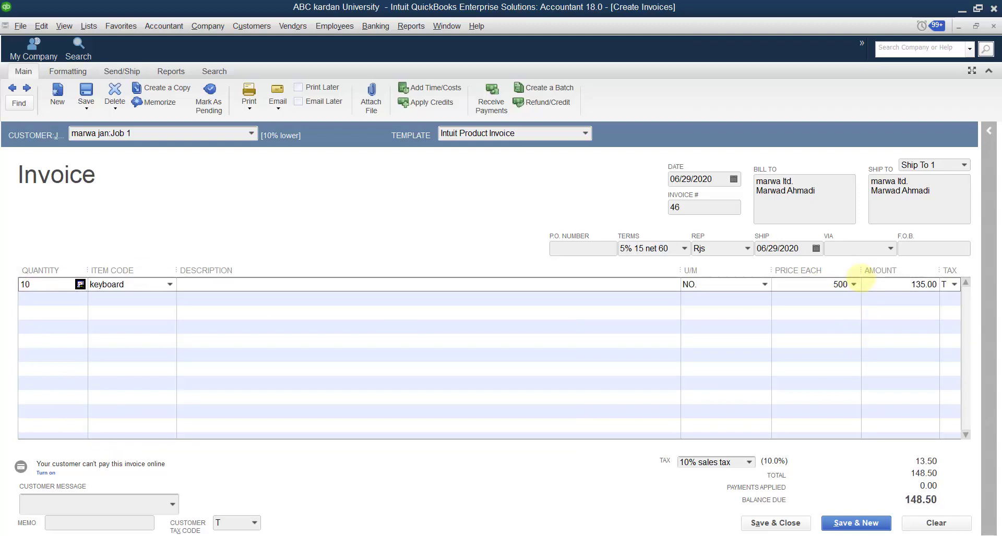
click(876, 301)
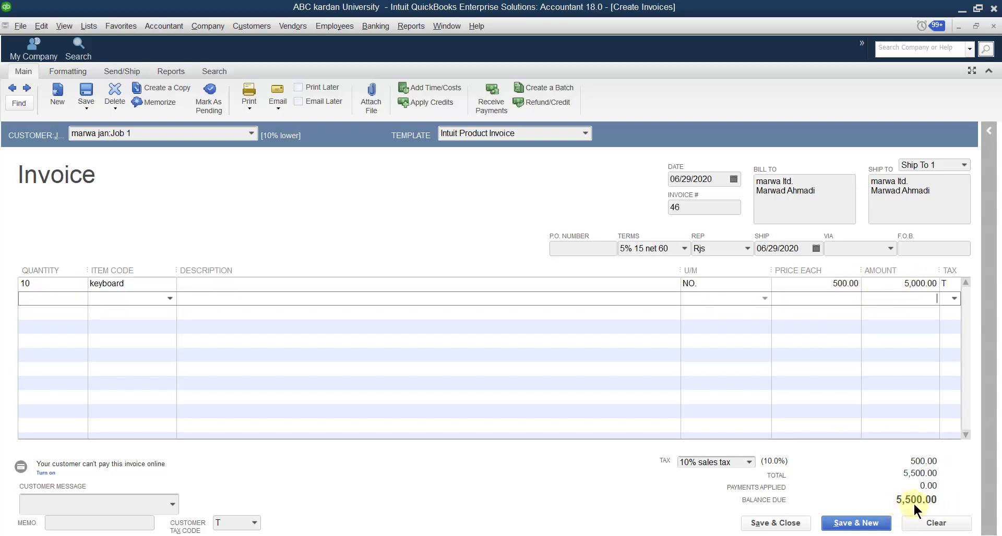
click(857, 524)
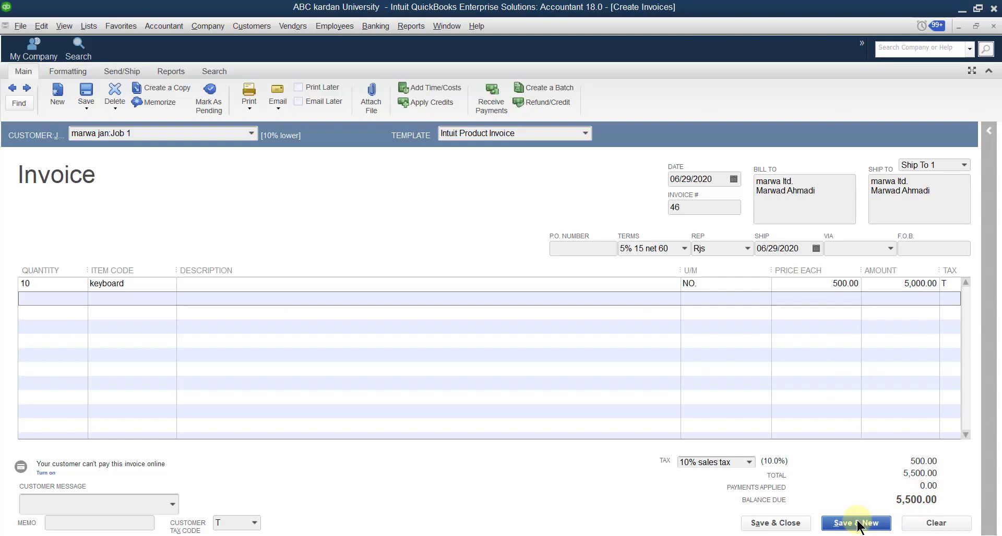
click(249, 133)
- Bill invoice 47 to the customer's job 2 with 20 batteries
click(107, 345)
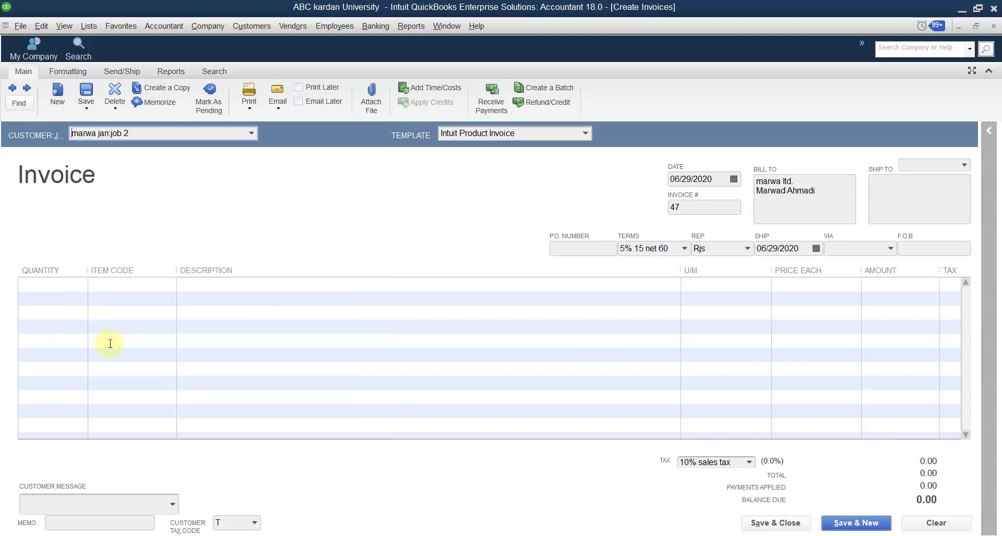
click(127, 284)
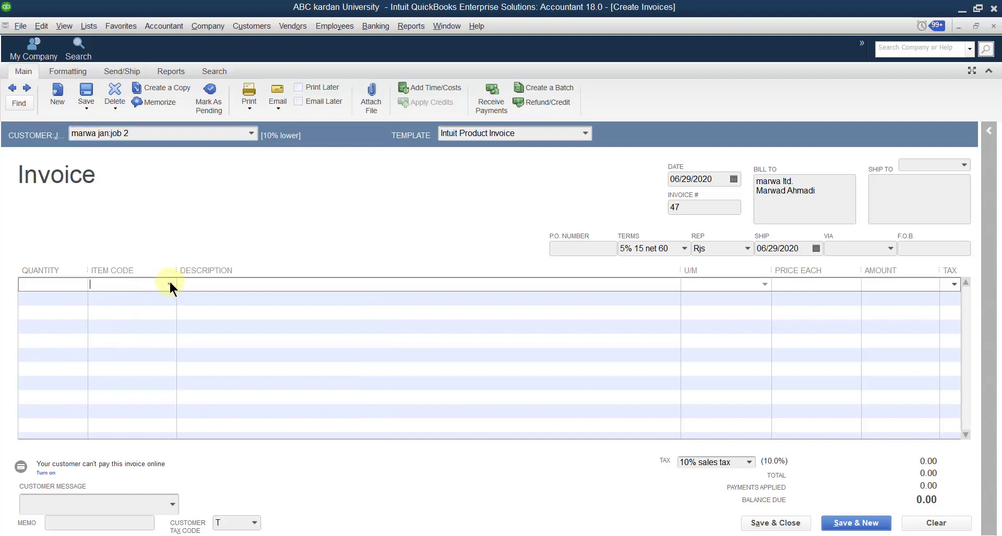
click(169, 284)
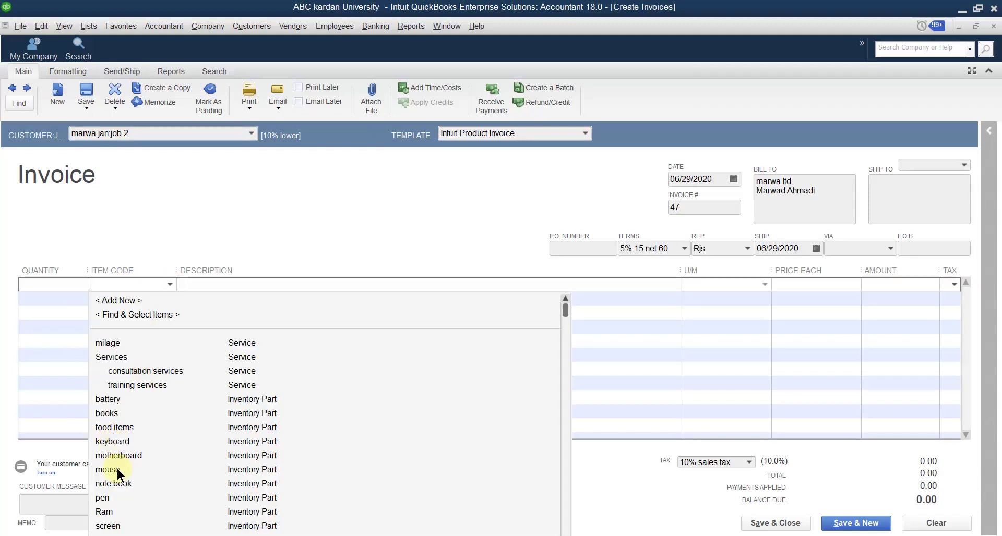
click(108, 401)
click(47, 283)
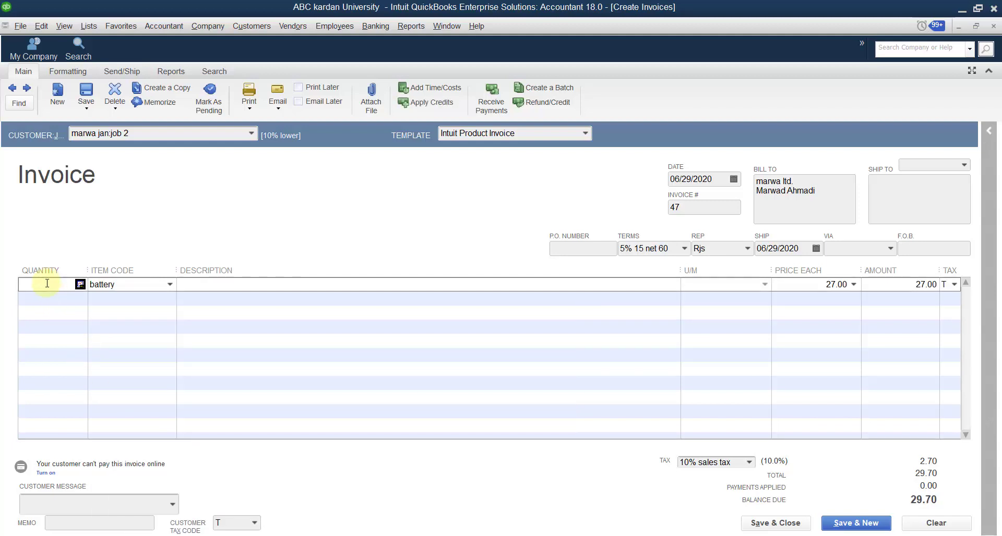
text(20)
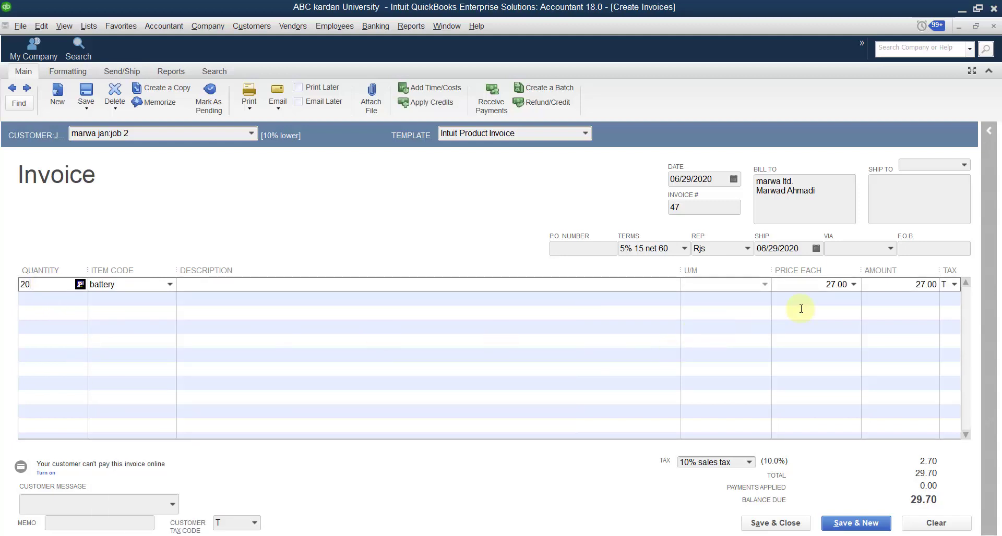
- Price the batteries at 300.00, save invoice 47 at 6,600.00, and close invoicing
click(822, 287)
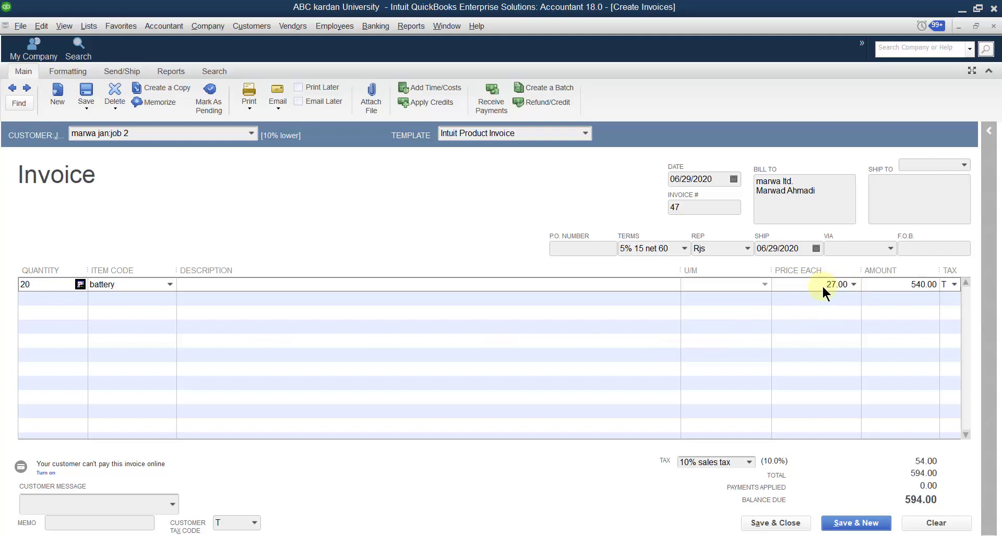
drag(823, 289, 860, 288)
text(30)
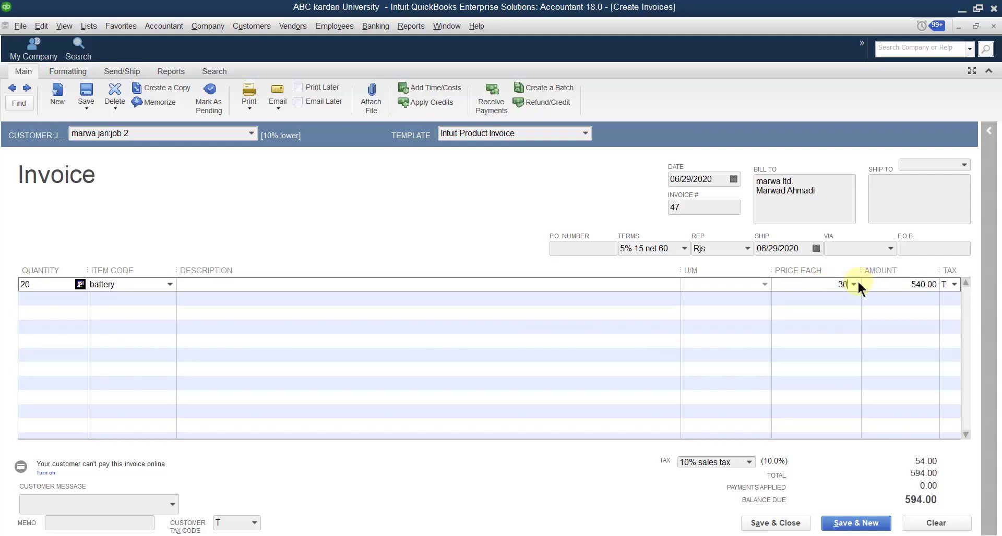
text(0)
click(824, 299)
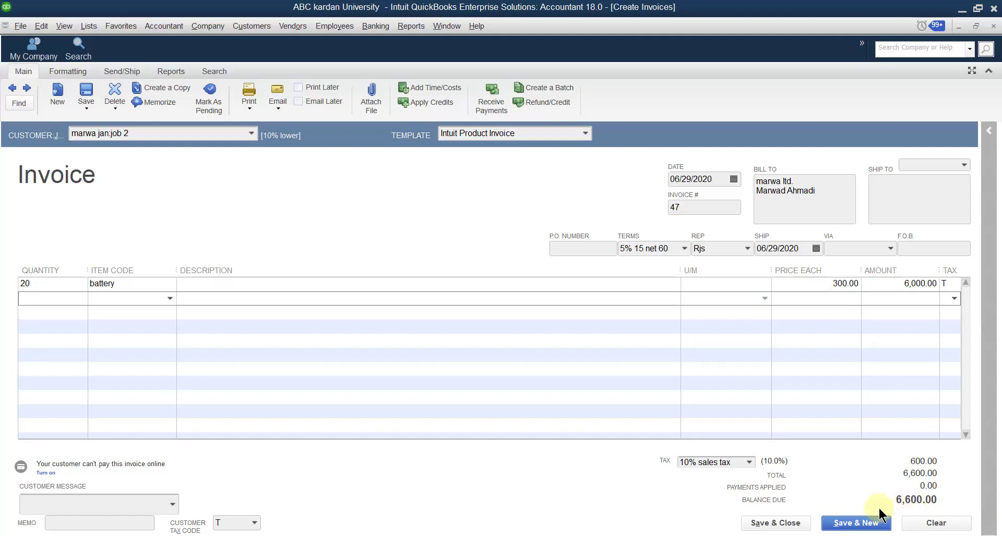
click(858, 522)
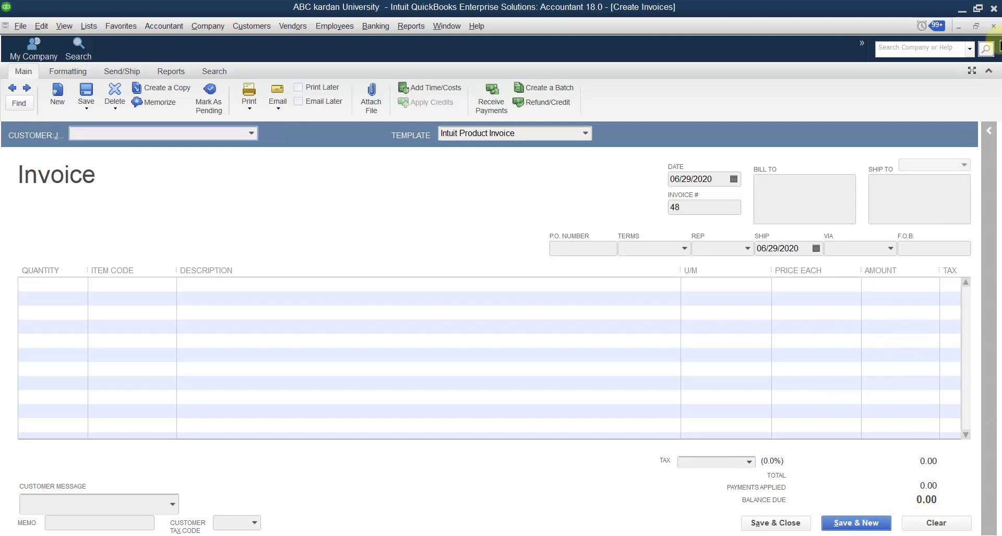
click(993, 26)
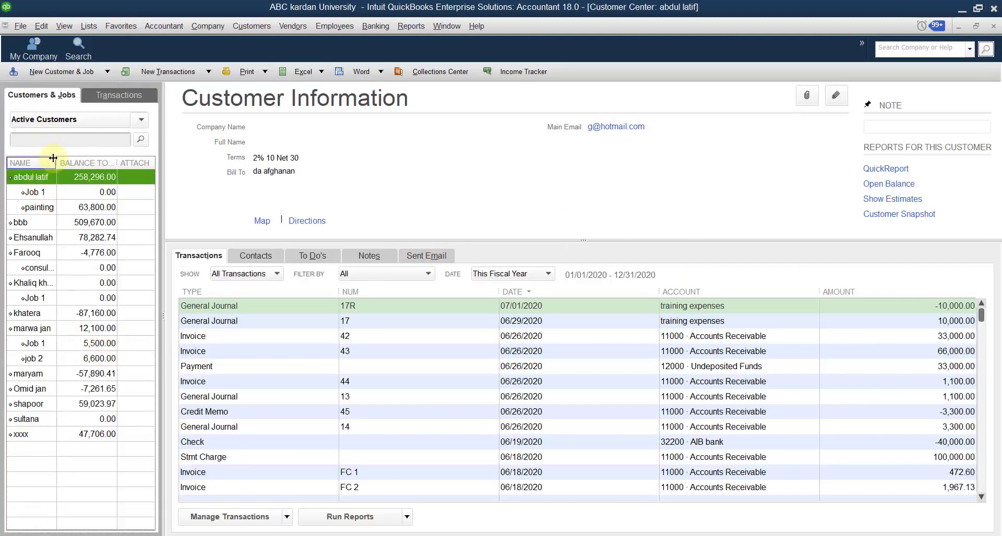
- Widen the Name column to confirm Job 1 at 5,500.00 and job 2 at 6,600.00
drag(53, 162, 62, 163)
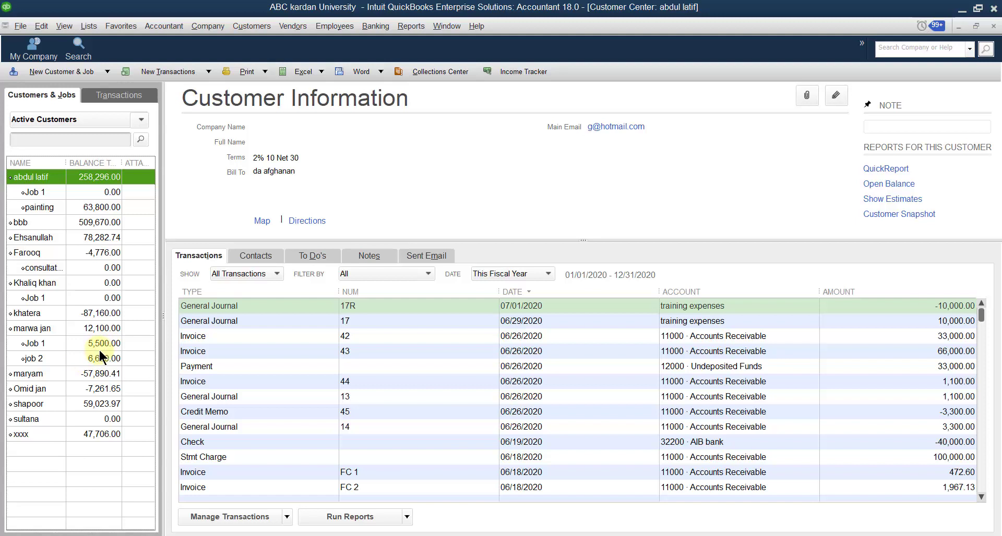
click(208, 26)
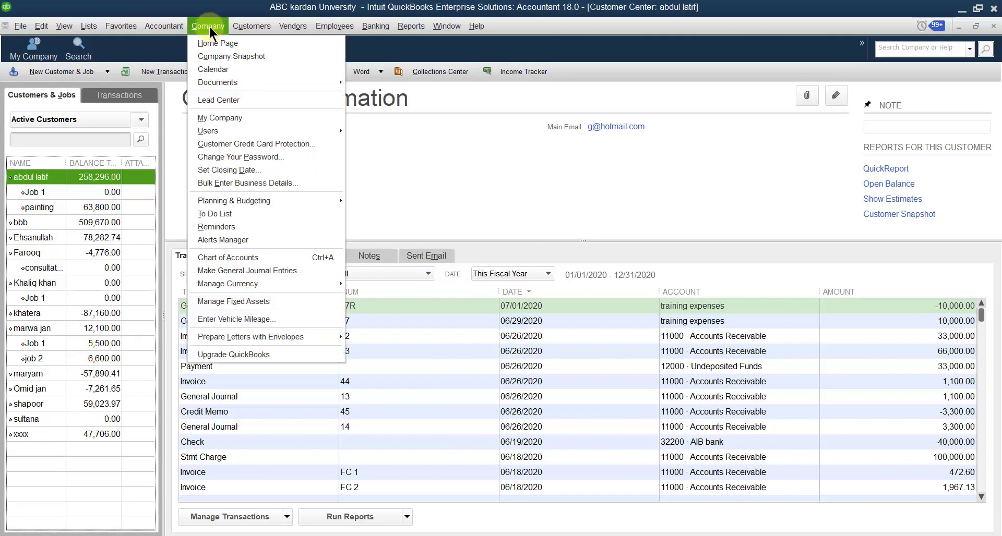
- Open blank general journal entry 31 dated 06/29/2020, glancing at the account list
click(228, 271)
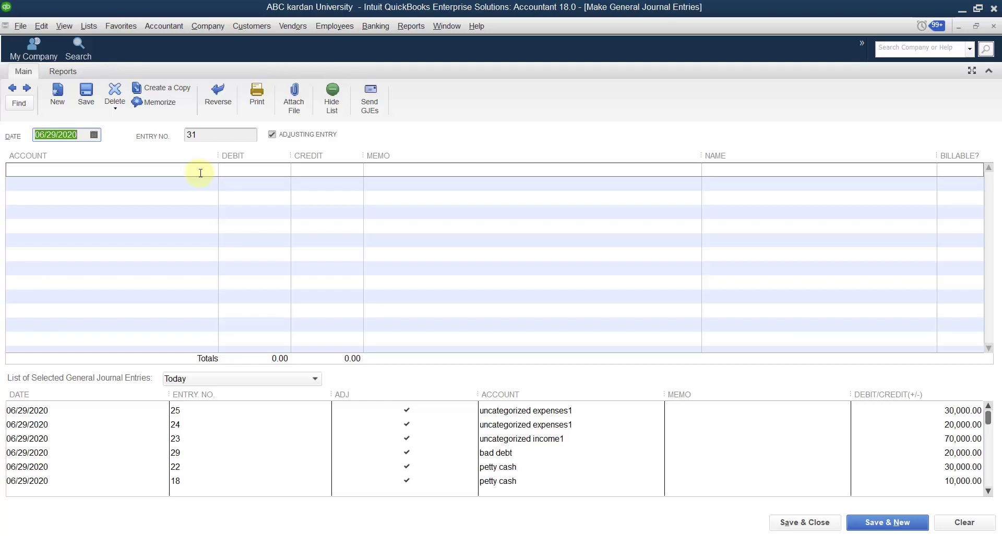
click(200, 170)
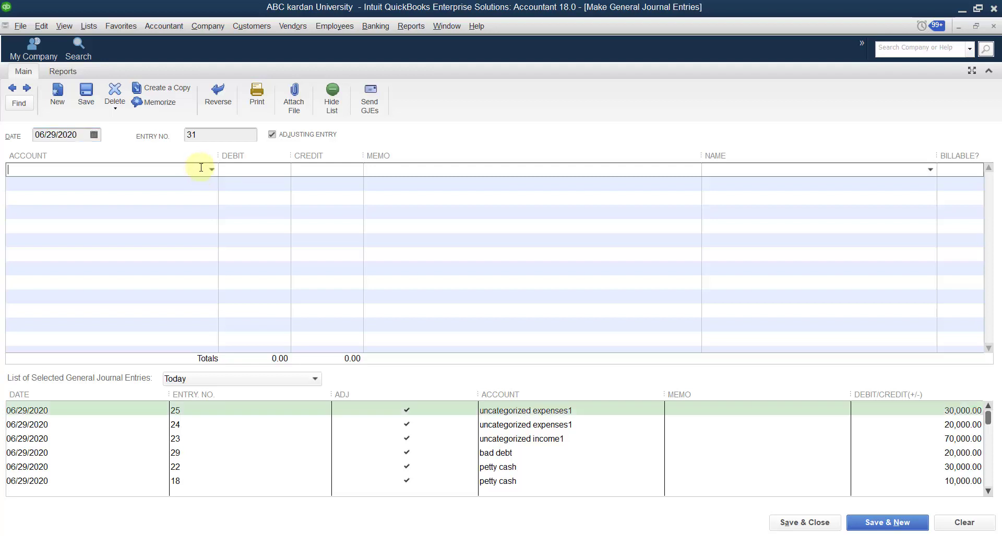
click(210, 170)
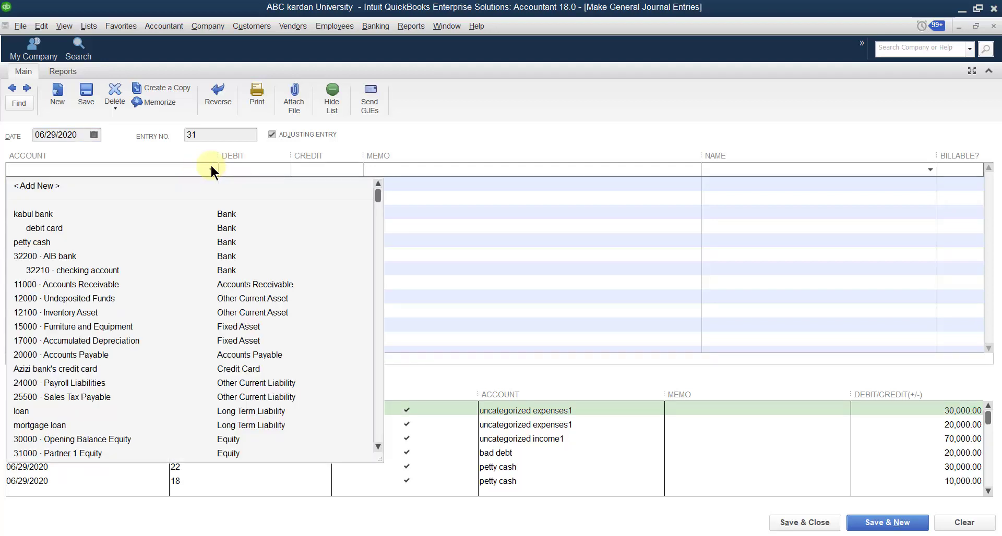
click(210, 169)
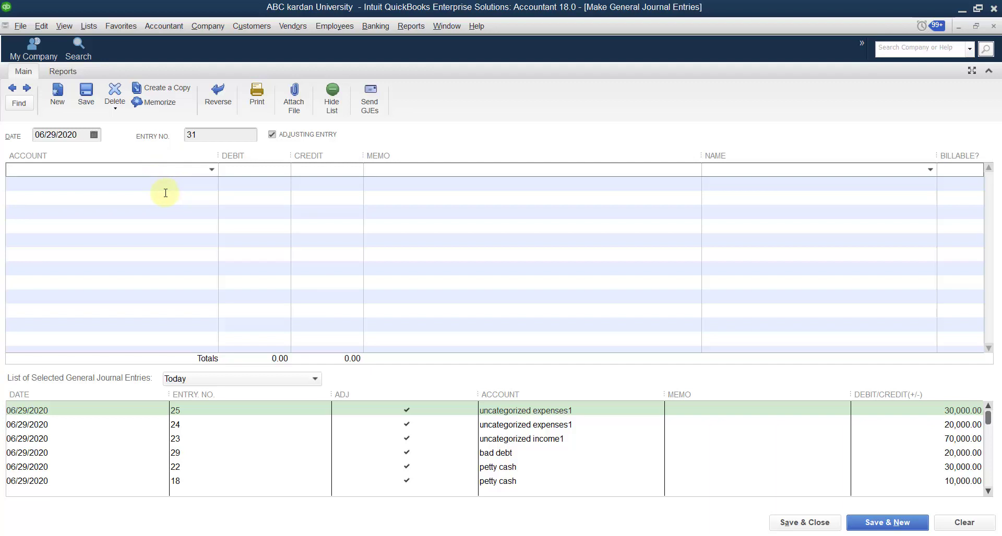
- From the Chart of Accounts, start a new account of type Other Expense
click(84, 28)
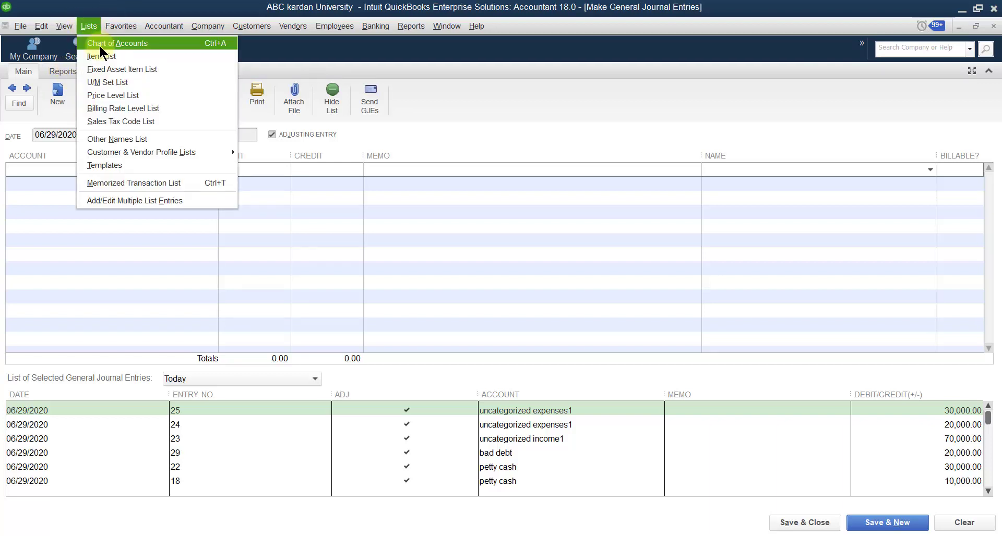
click(99, 44)
right_click(337, 227)
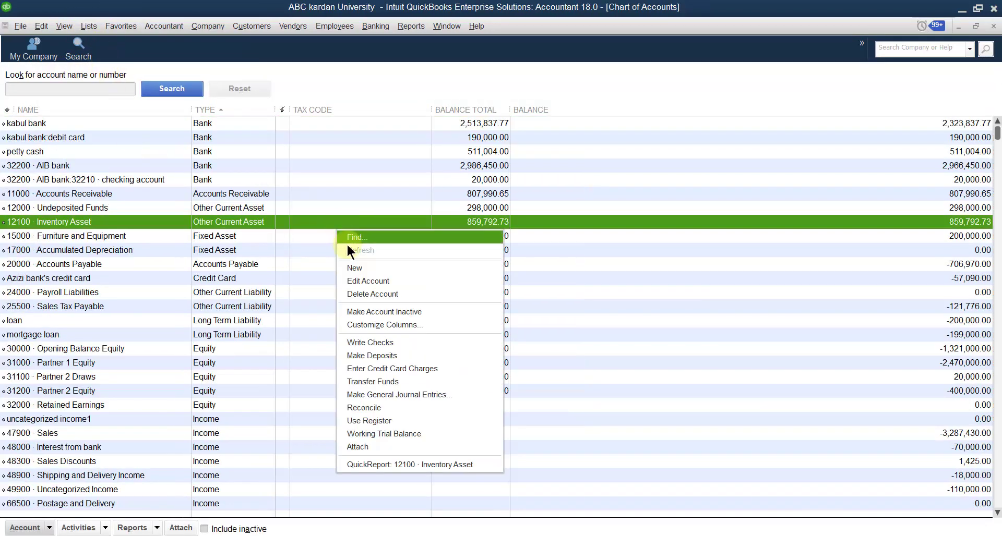
click(364, 268)
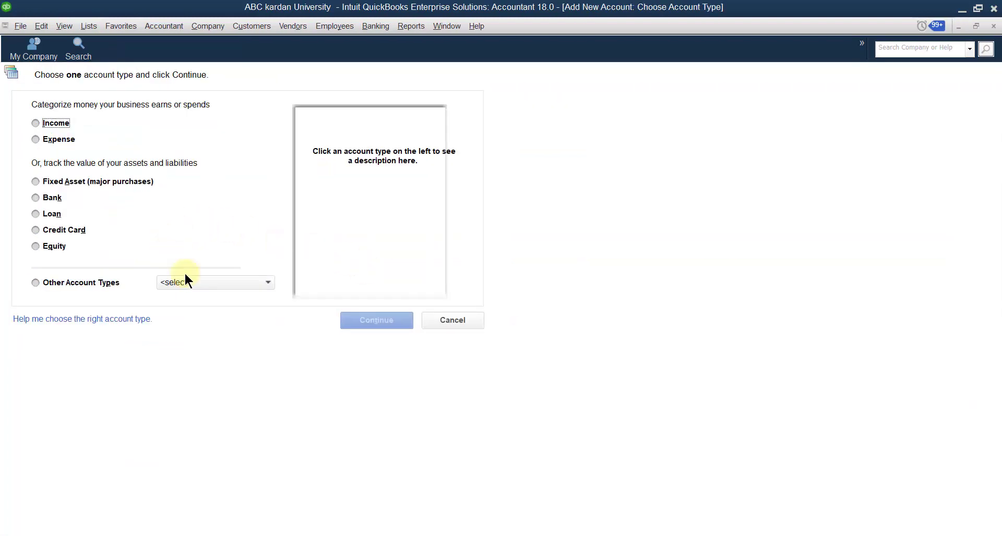
click(263, 282)
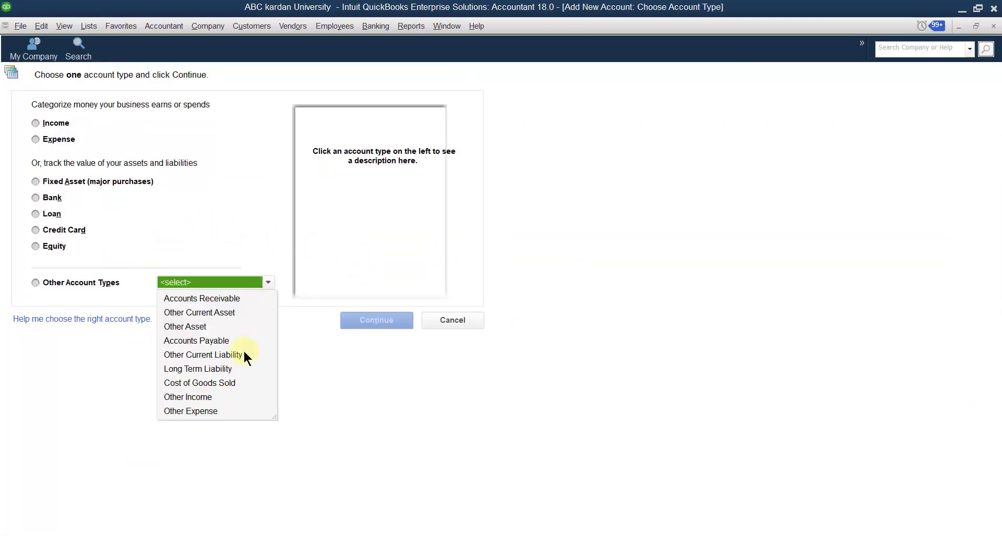
click(204, 411)
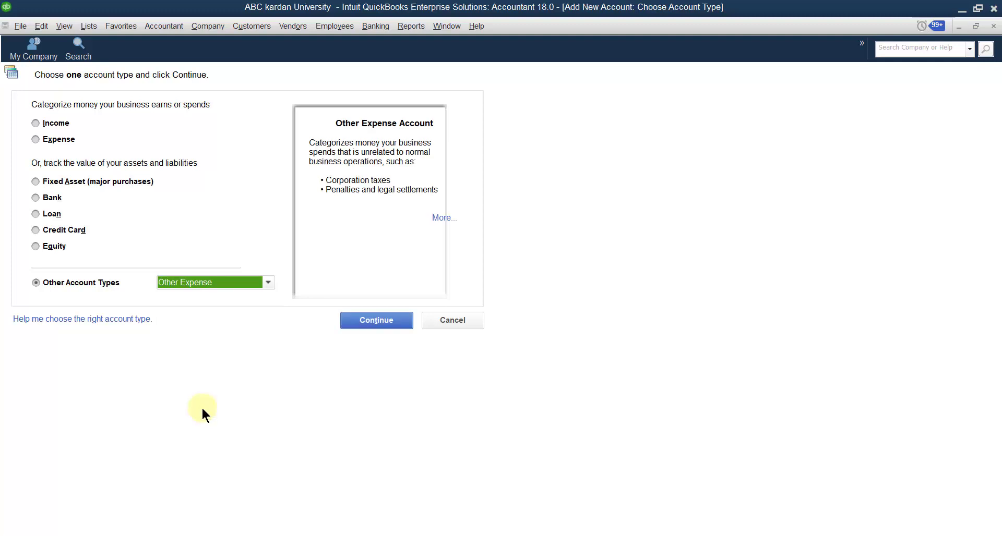
click(390, 320)
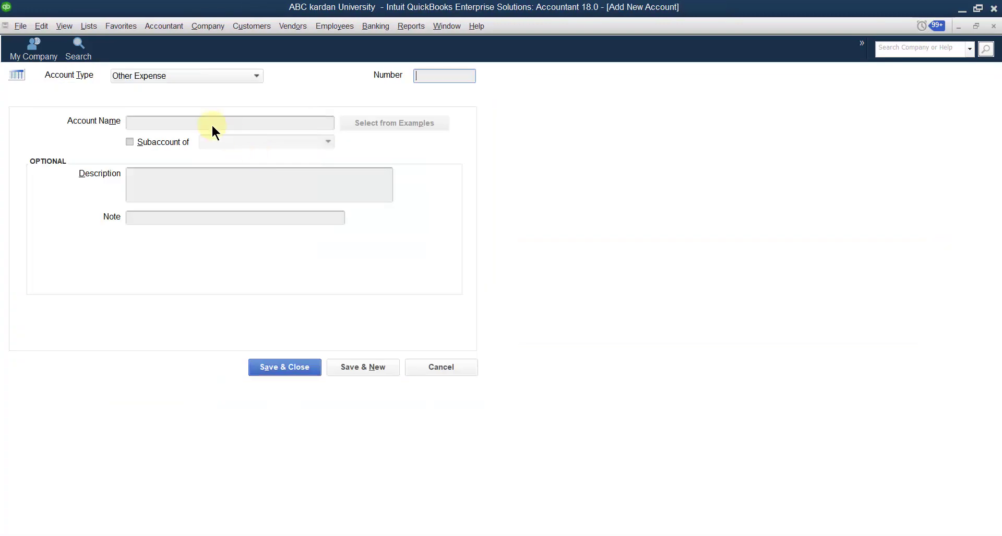
- Name the new account 'holding account' and save it
click(208, 123)
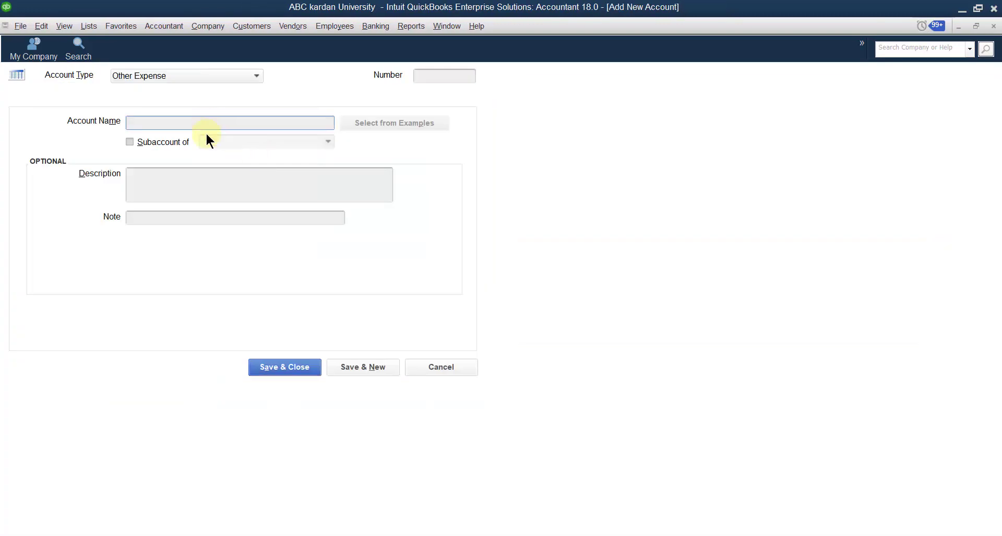
text(holding)
text( acco)
text(utnign)
key(BackSpace)
key(BackSpace)
text(ng)
key(BackSpace)
key(BackSpace)
key(BackSpace)
key(BackSpace)
click(358, 370)
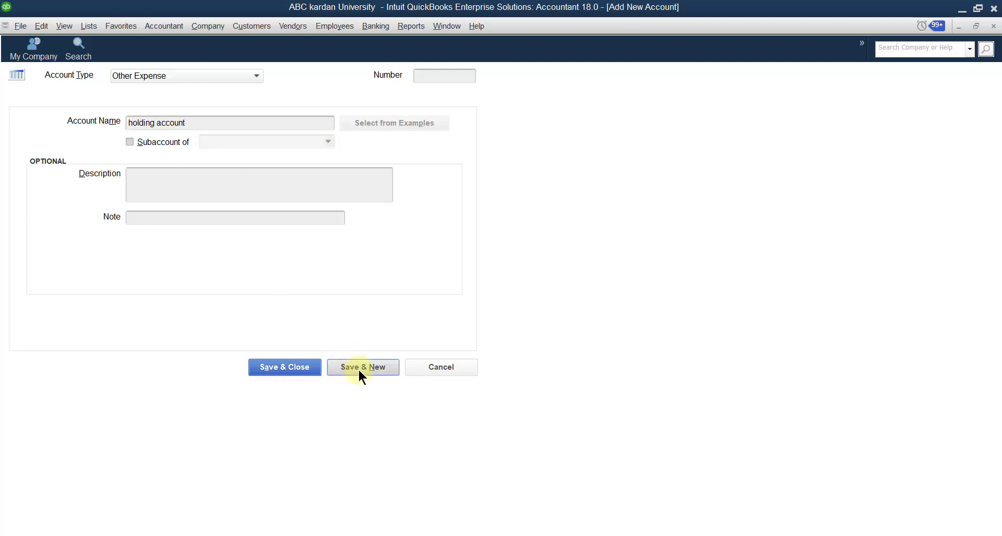
click(421, 367)
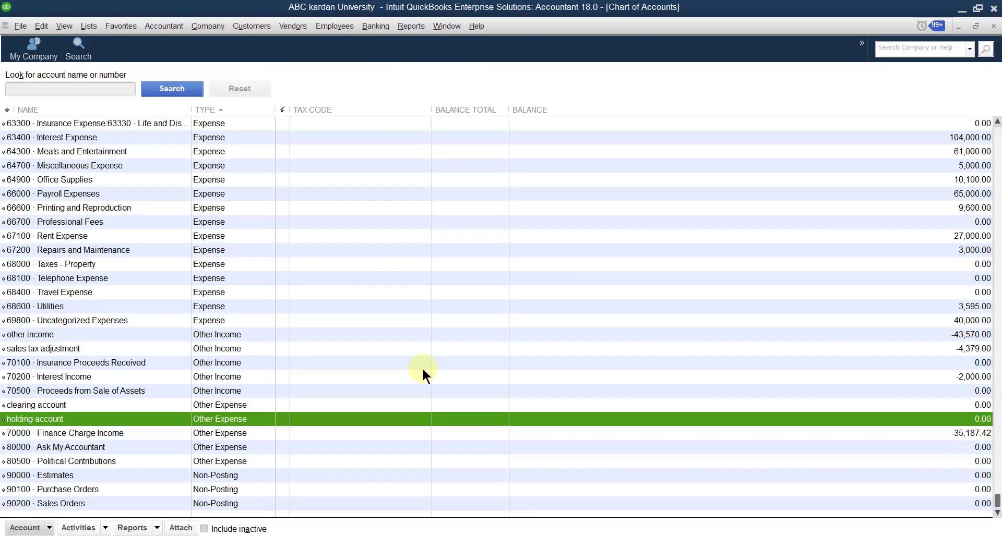
- Start journal entry 31 with a 5,500 debit to holding account
click(211, 26)
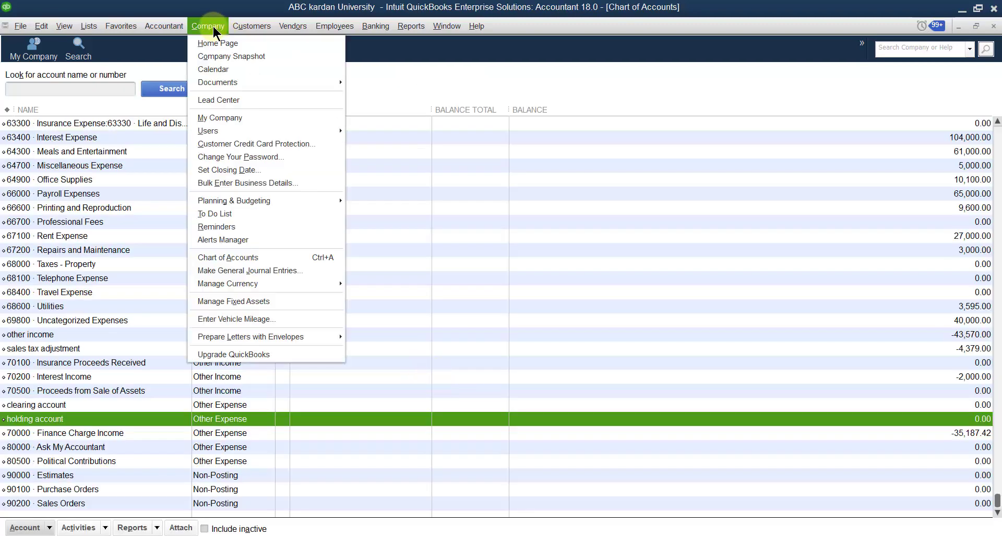
click(242, 266)
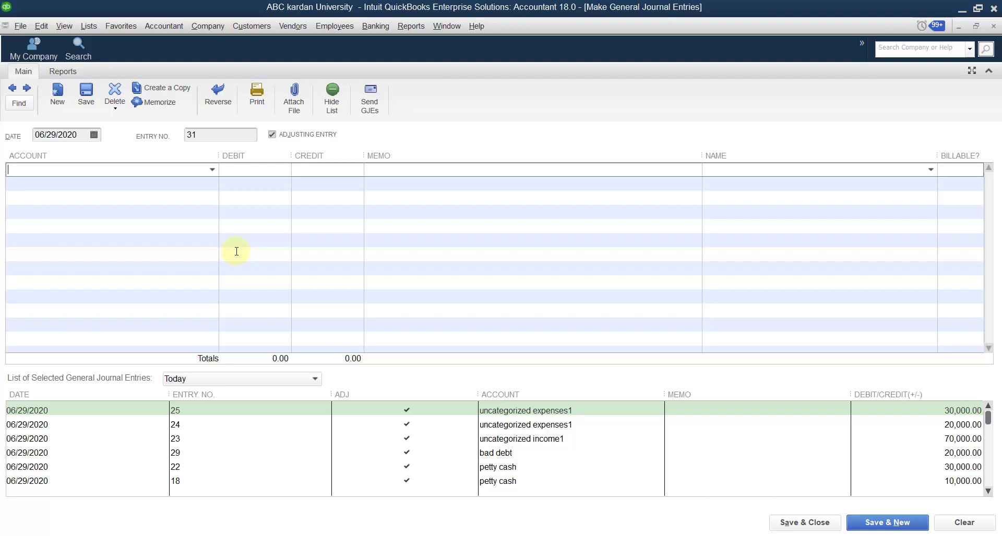
click(212, 170)
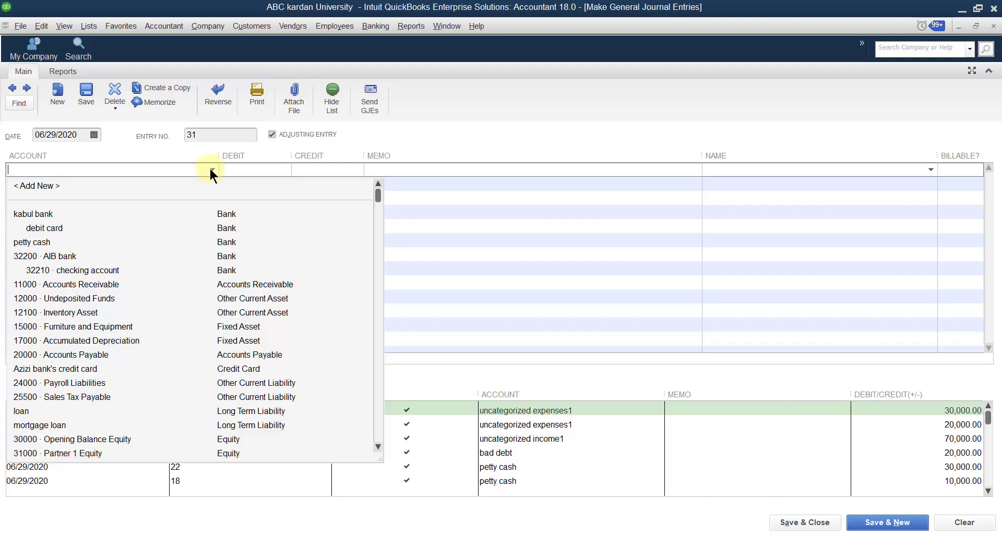
text(holding account)
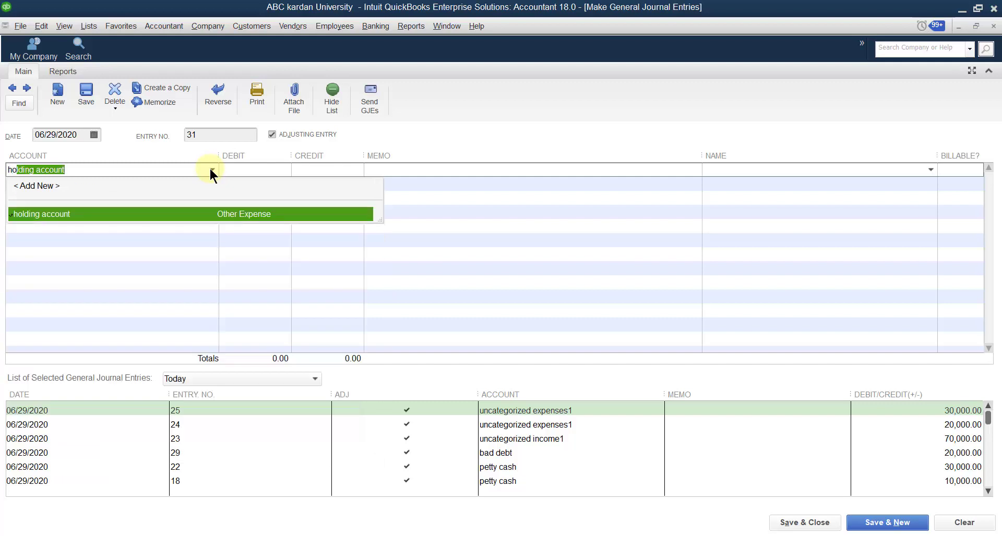
click(178, 214)
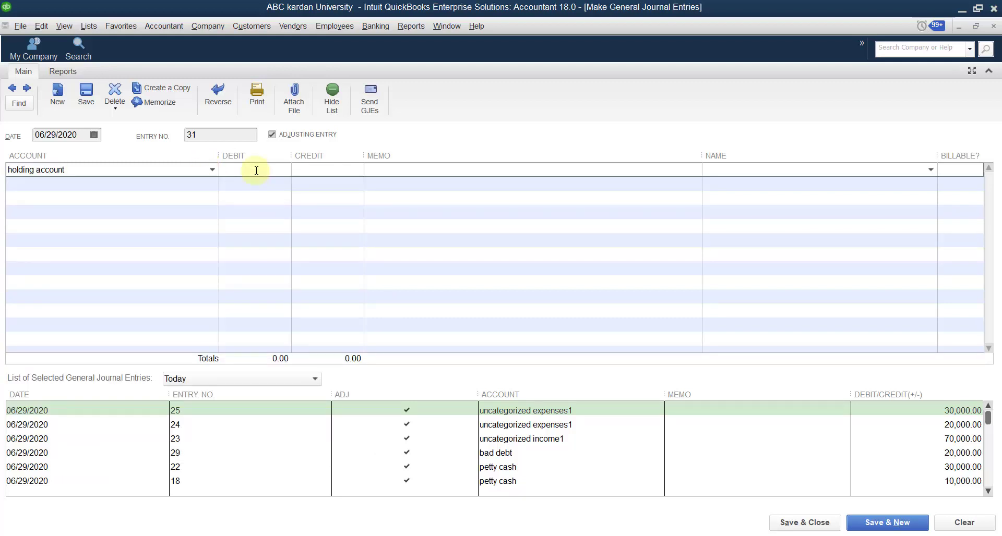
click(256, 173)
text(5500)
- Credit 11000 Accounts Receivable for the customer's Job 1 and save entry 31
click(210, 186)
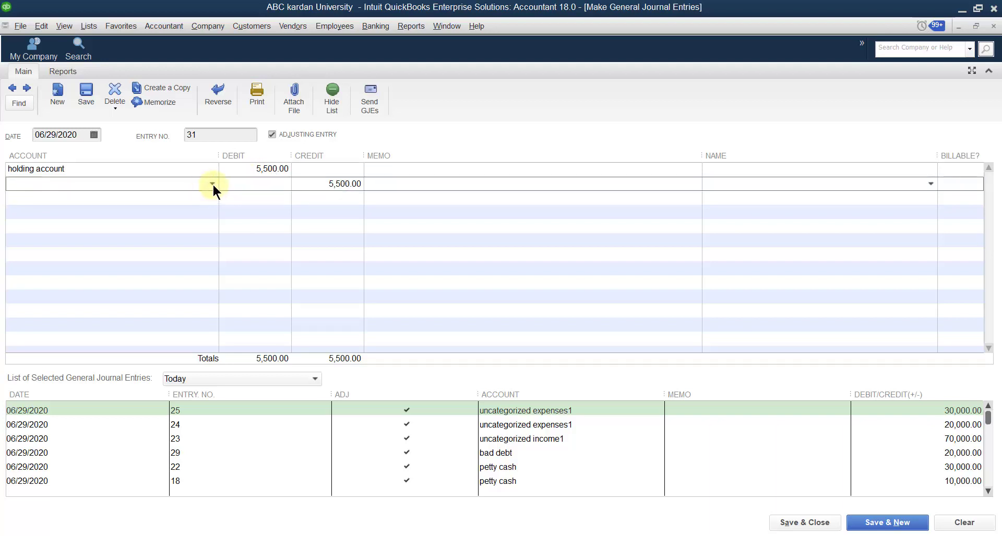
click(211, 184)
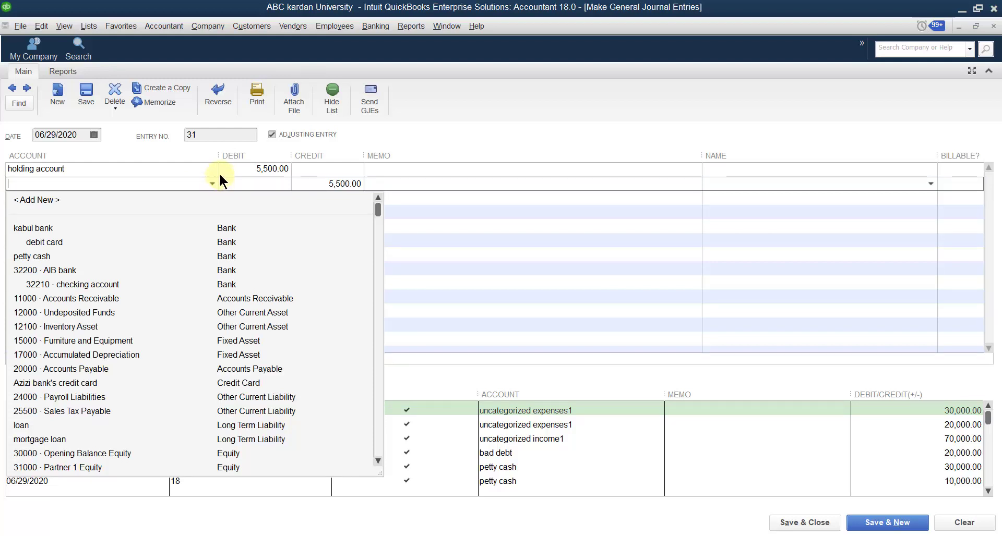
click(111, 300)
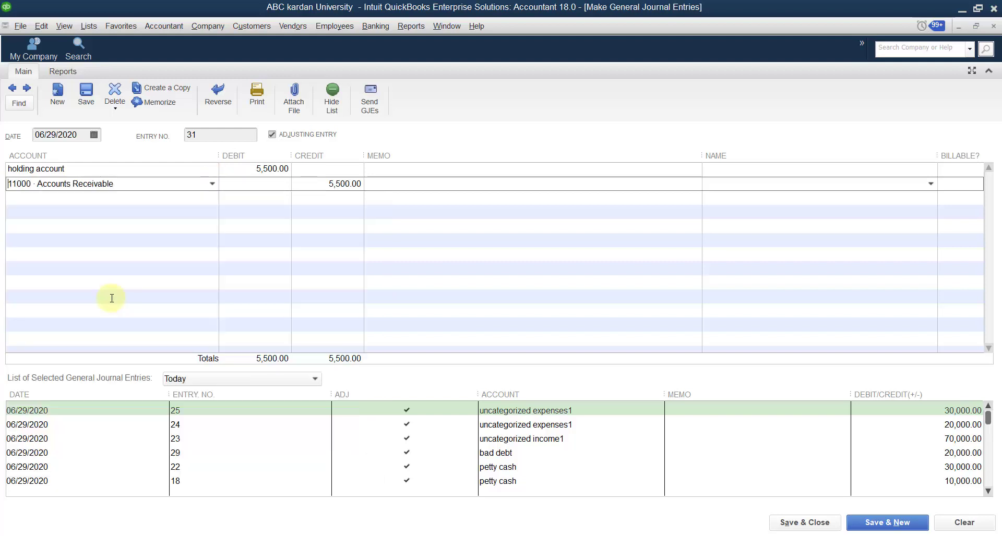
click(930, 183)
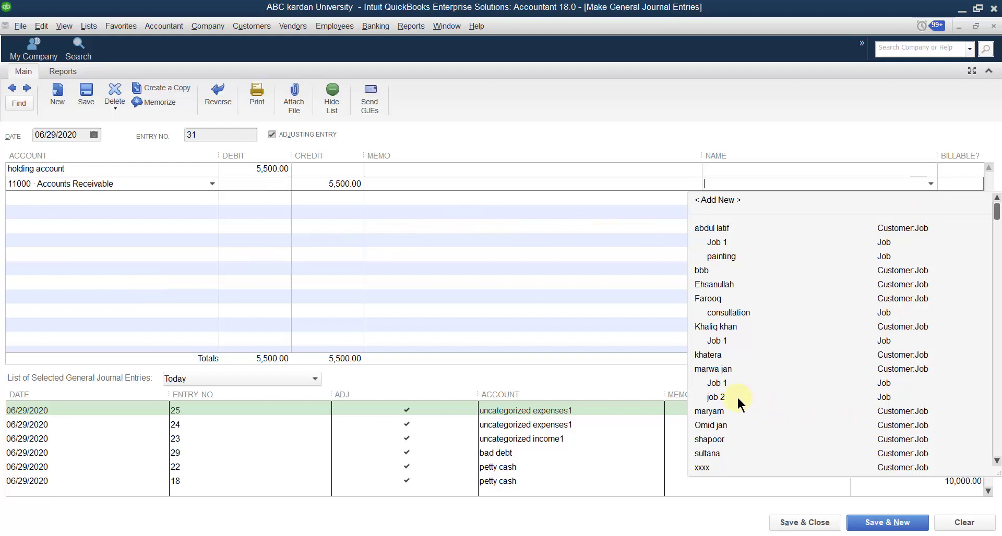
click(727, 381)
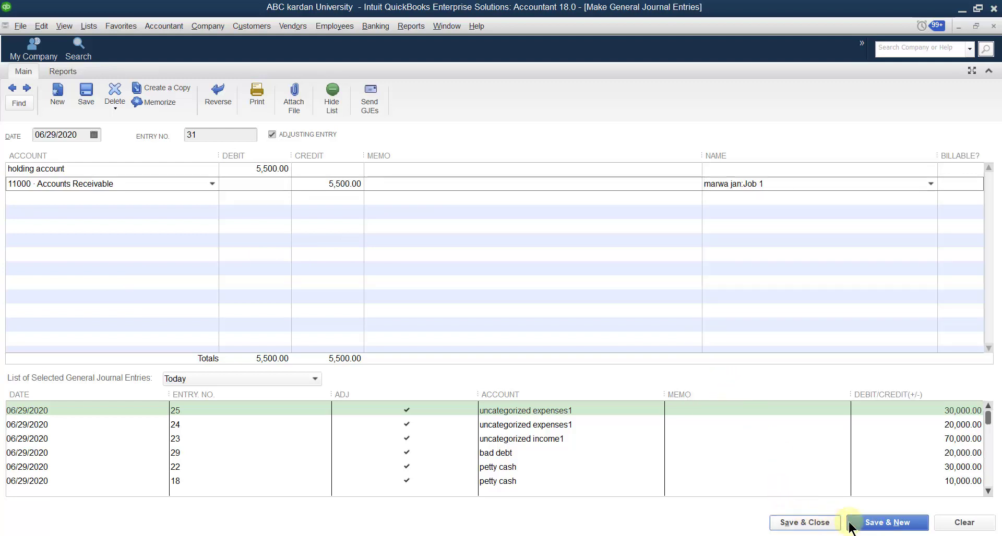
click(869, 522)
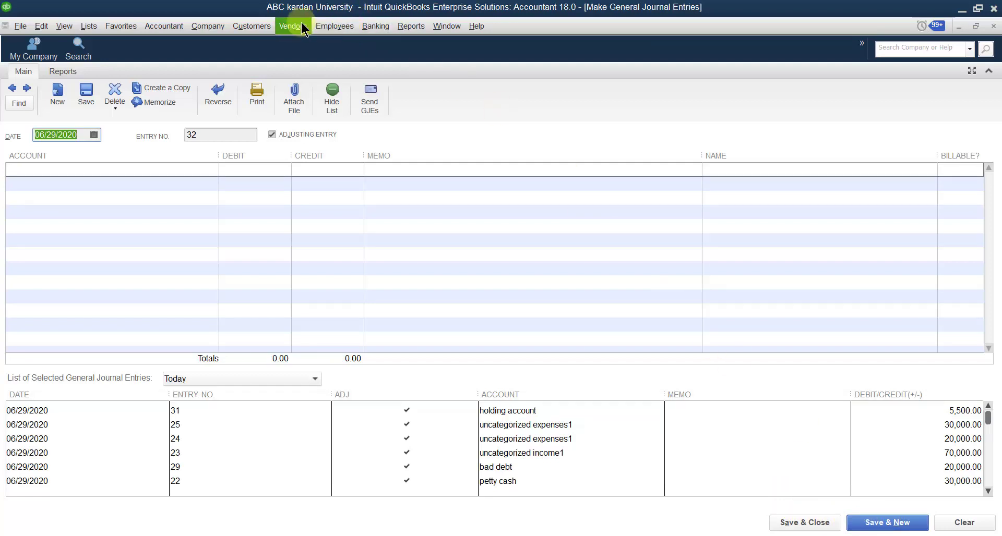
click(254, 27)
- Check Job 1's cleared balance in the Customer Center, then return to blank entry 32
click(260, 46)
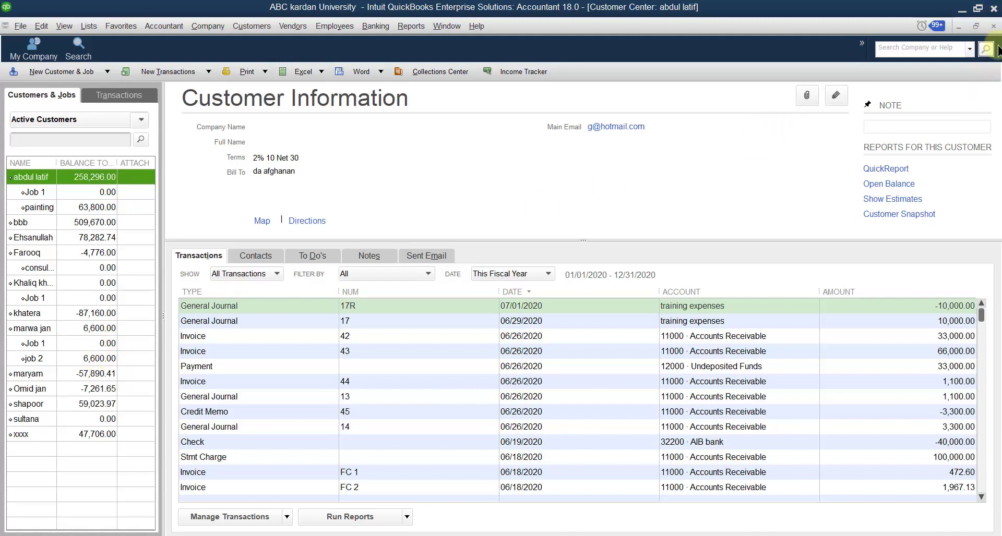
click(992, 26)
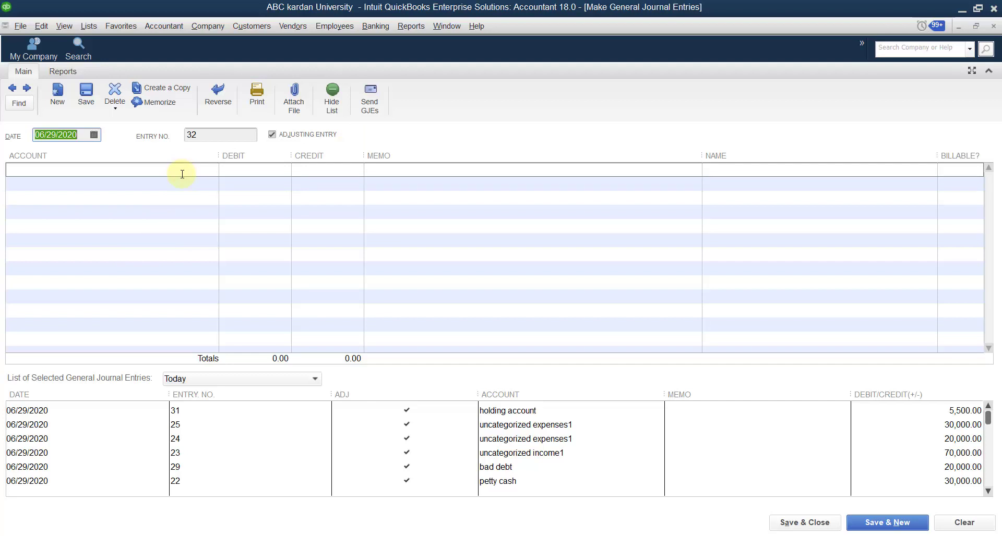
- Debit 11000 Accounts Receivable 5,500 for the customer's job 2 on entry 32
click(187, 171)
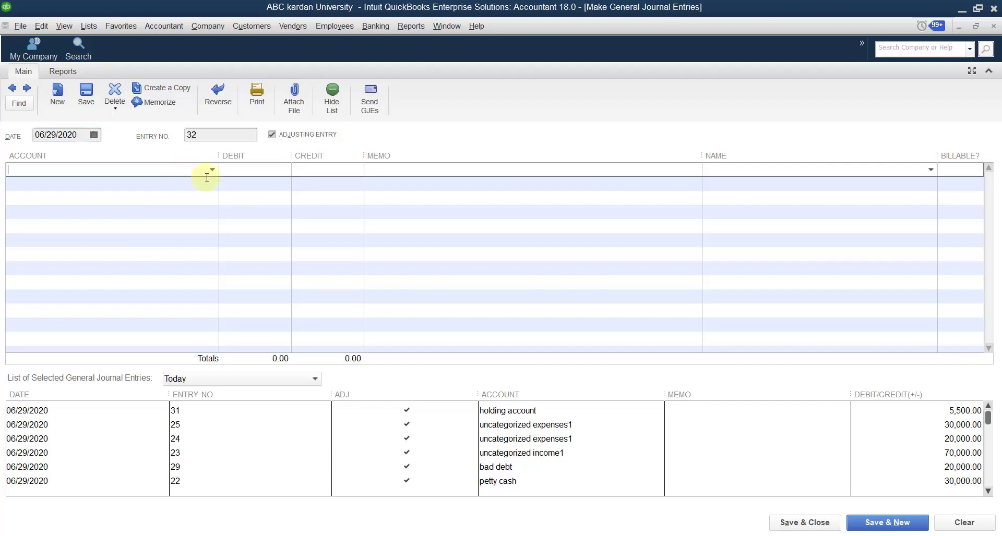
click(211, 169)
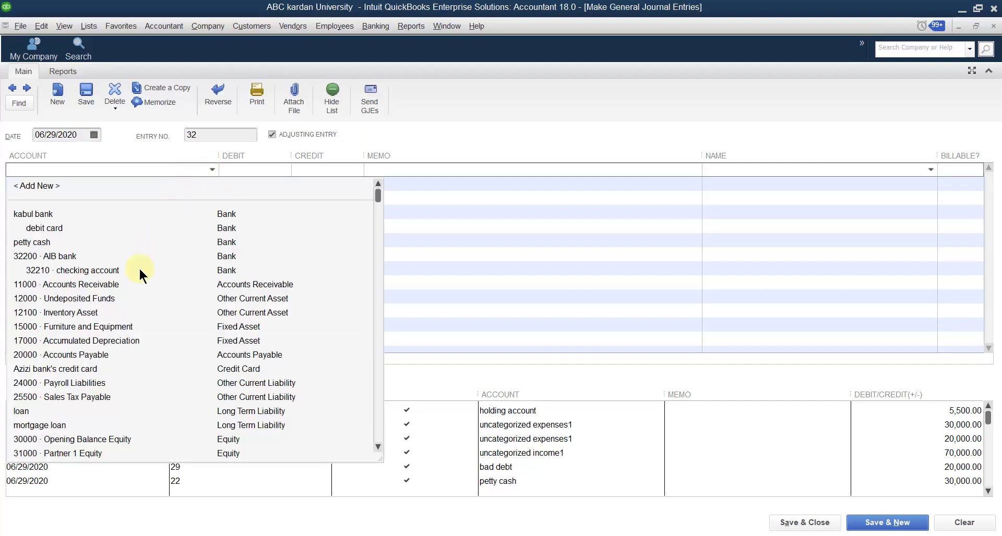
click(134, 285)
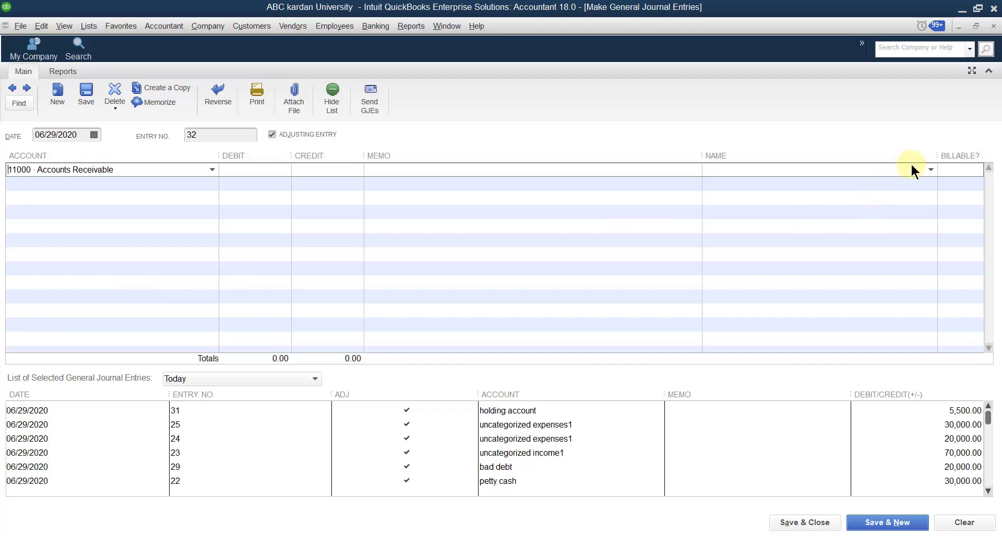
click(930, 170)
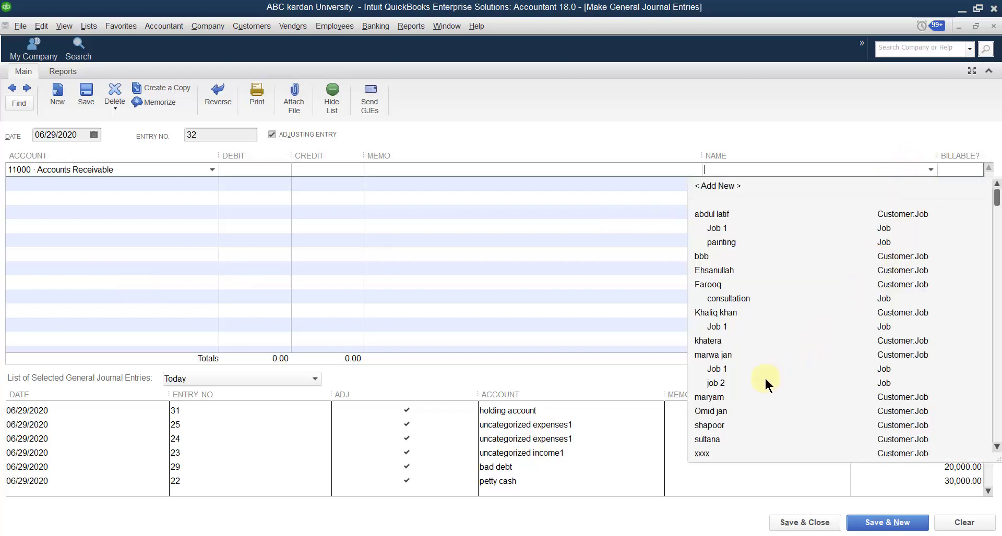
click(742, 383)
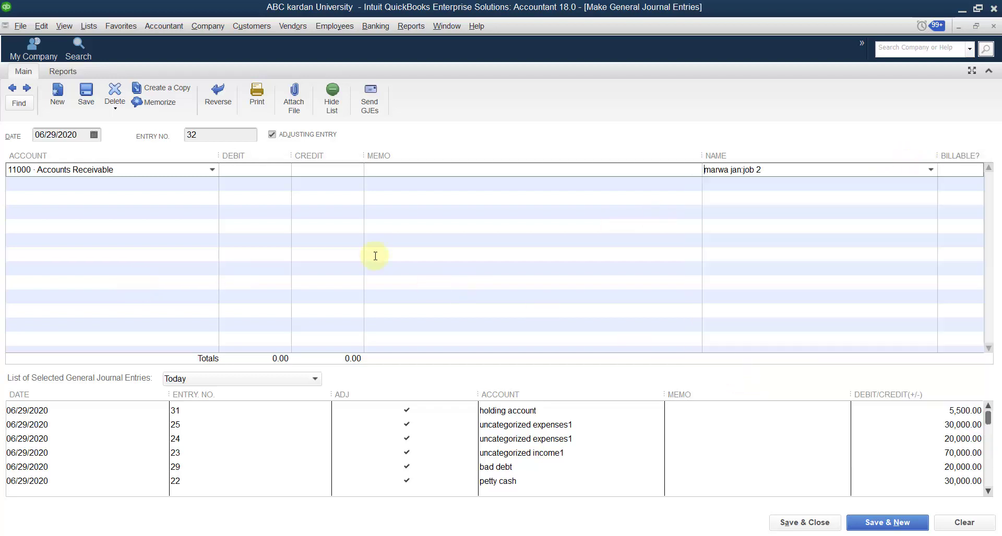
click(211, 184)
click(240, 168)
text(5500)
click(194, 186)
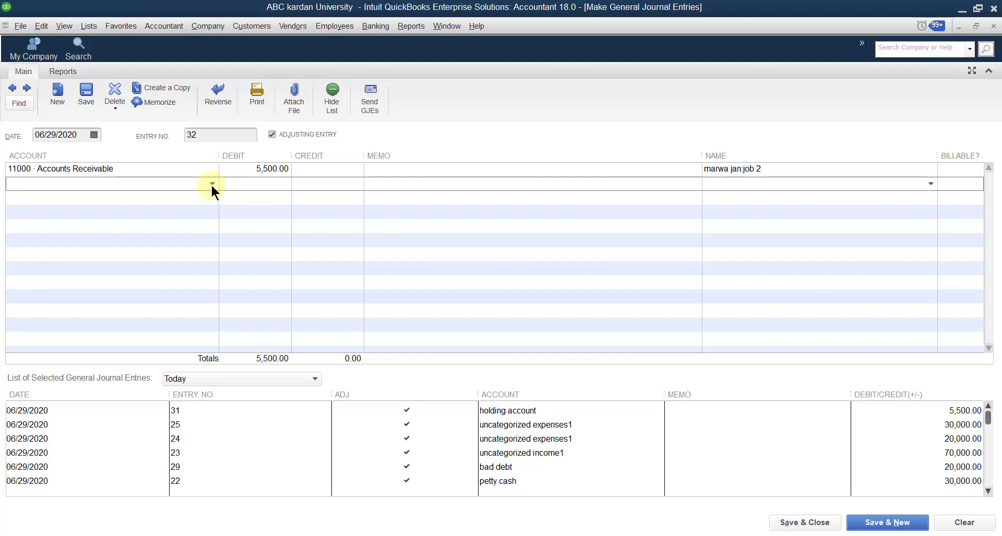
- Credit holding account 5,500 to balance entry 32, then save and close it
click(212, 184)
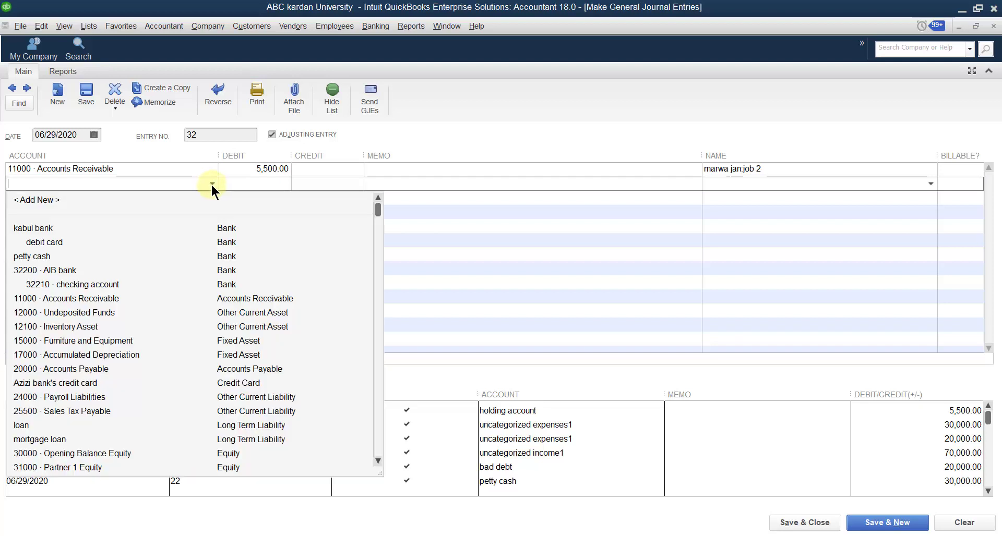
text(holding account)
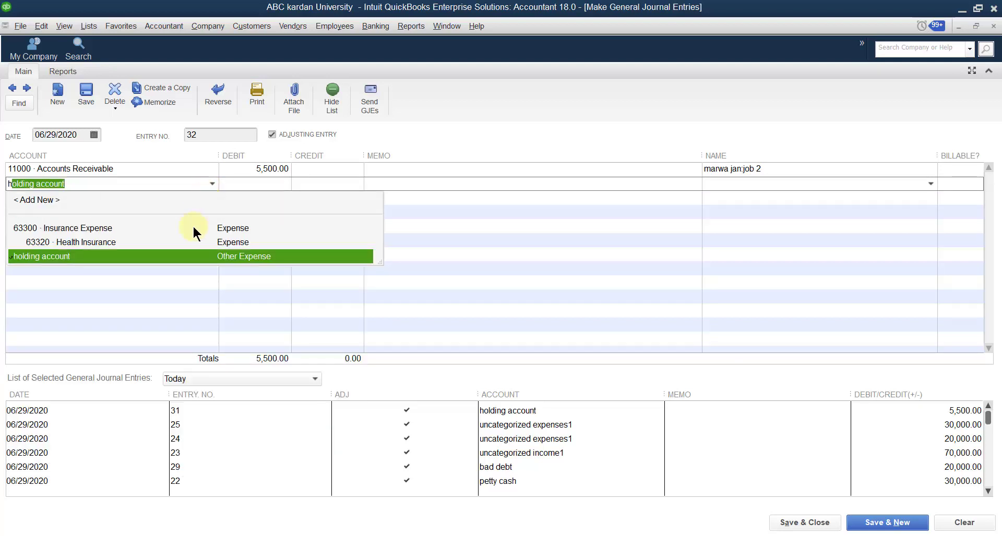
click(187, 254)
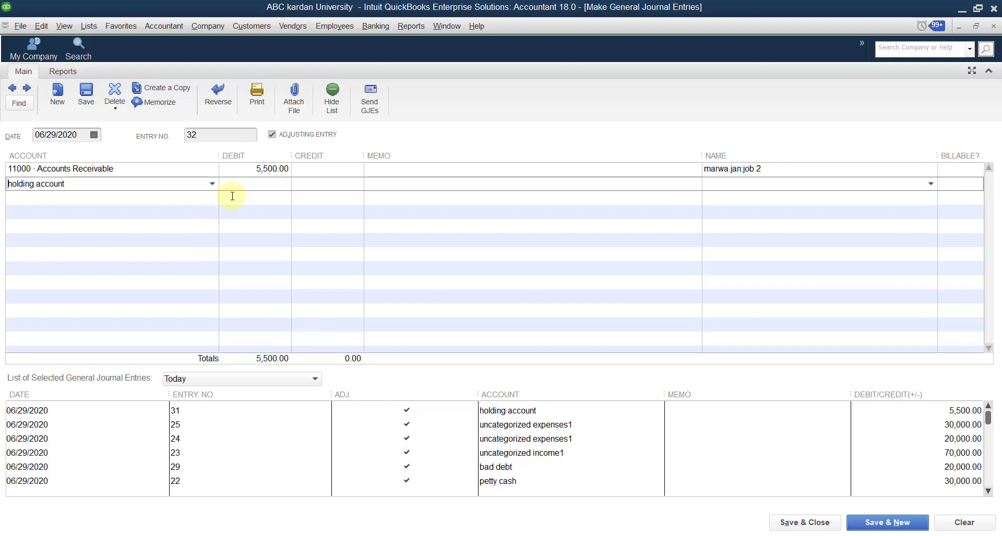
click(868, 524)
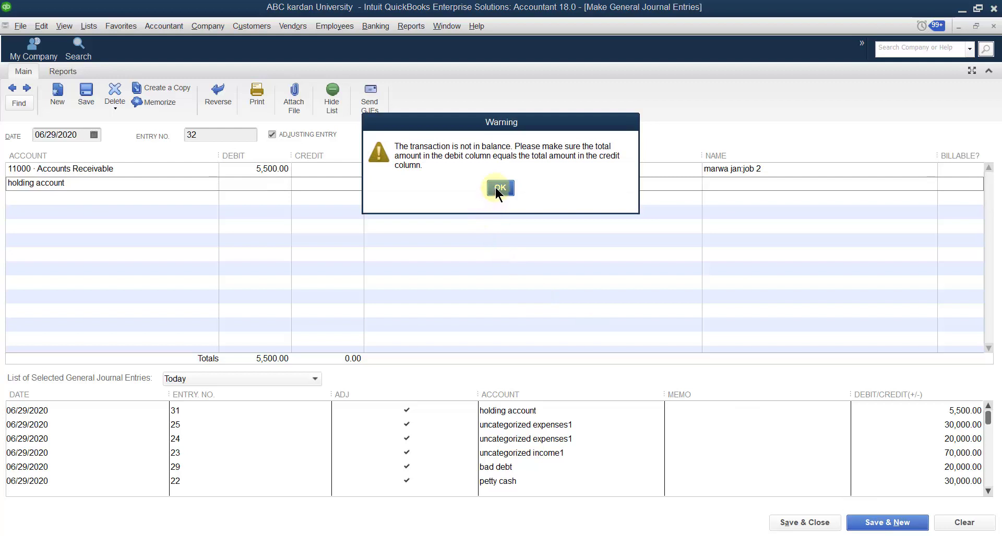
click(496, 187)
click(329, 183)
text(5)
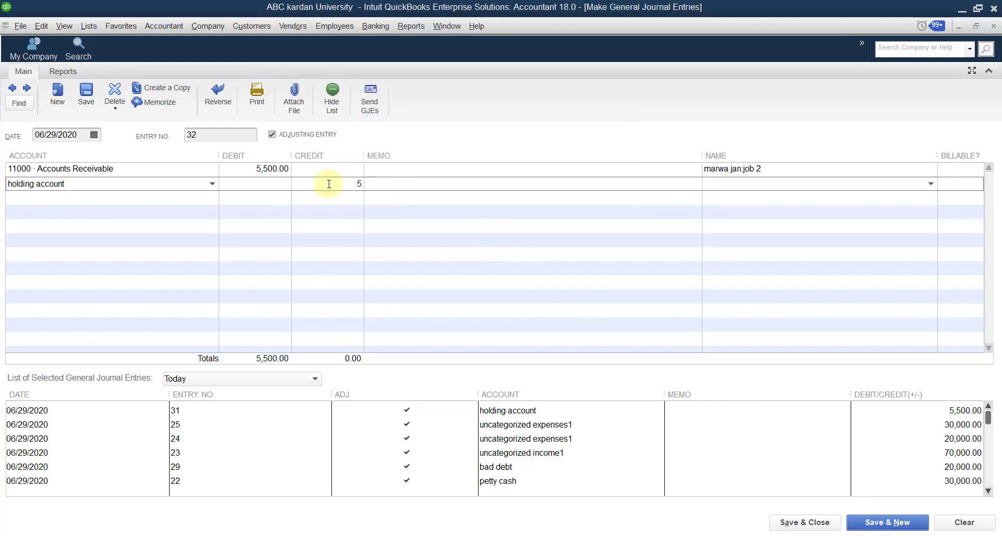
text(500)
click(804, 524)
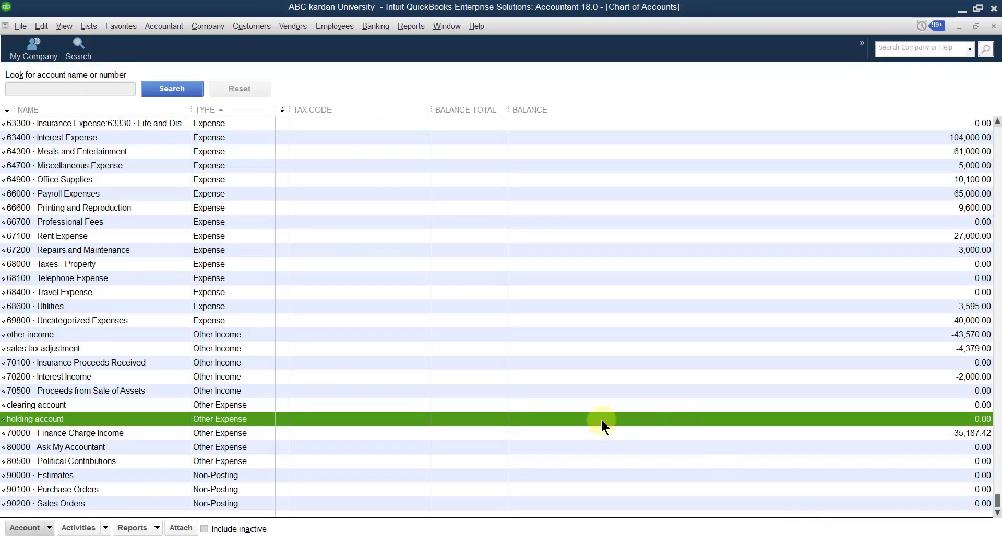
- Check job 2 in the Customer Center (entry 32 for 5,500, balance 12,100), then close Customer Center and Chart of Accounts
click(261, 26)
click(266, 43)
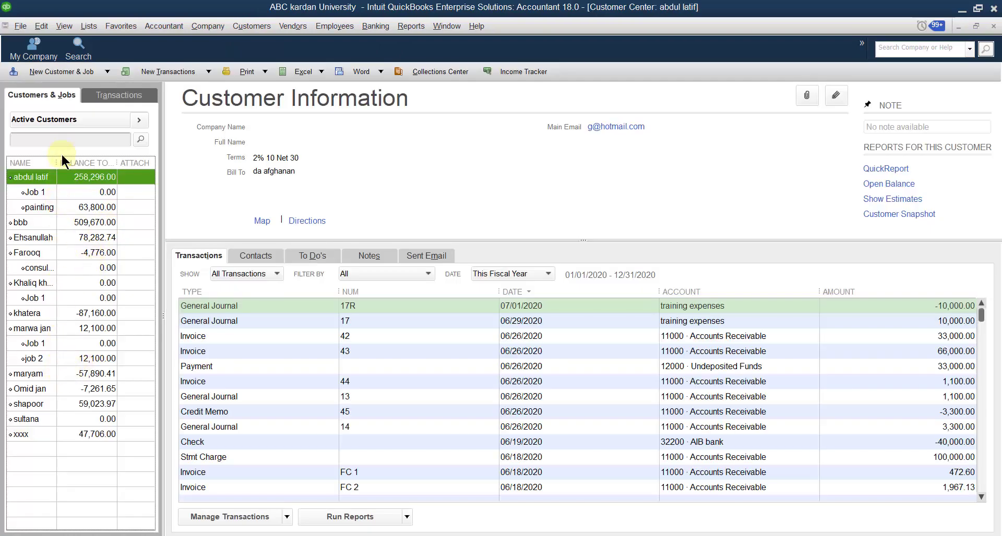
drag(57, 162, 73, 163)
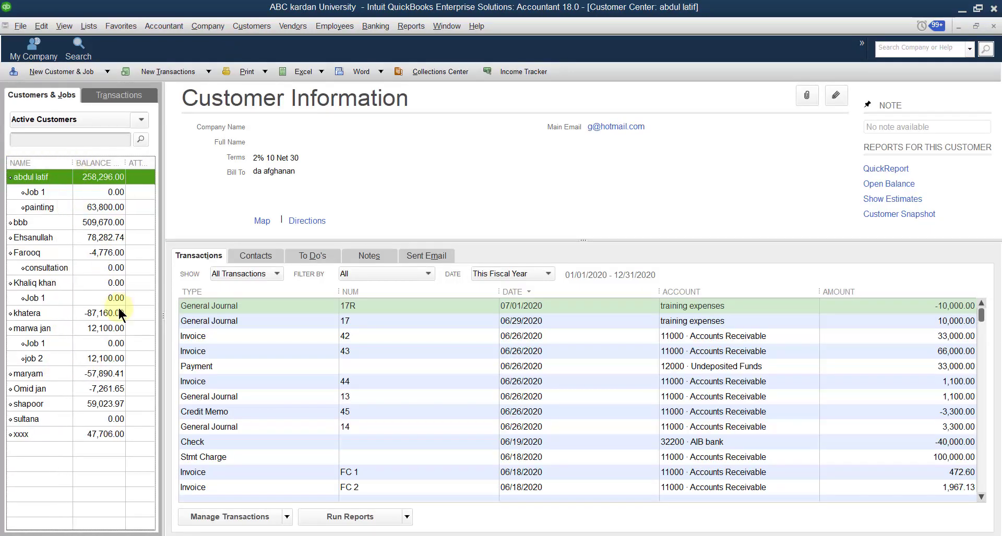
double_click(102, 357)
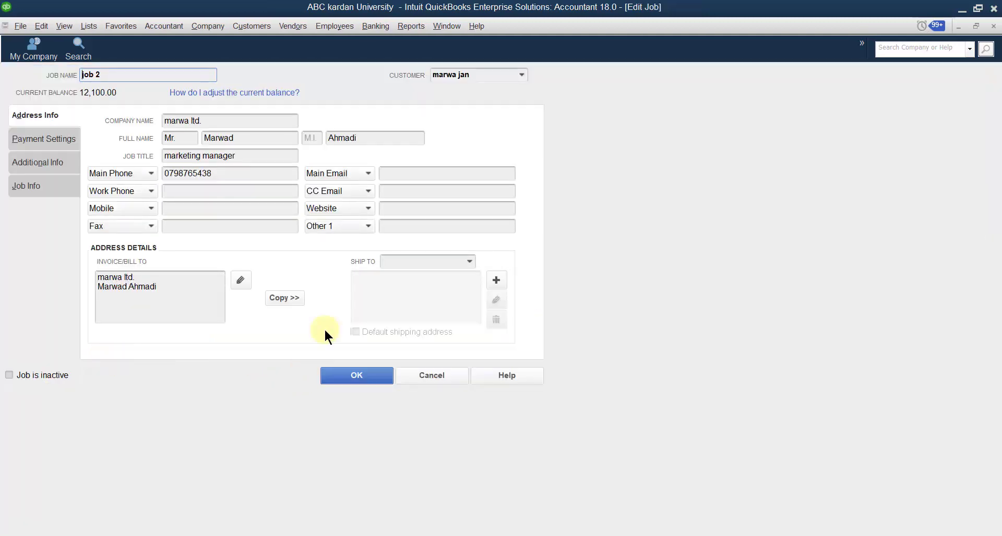
click(427, 374)
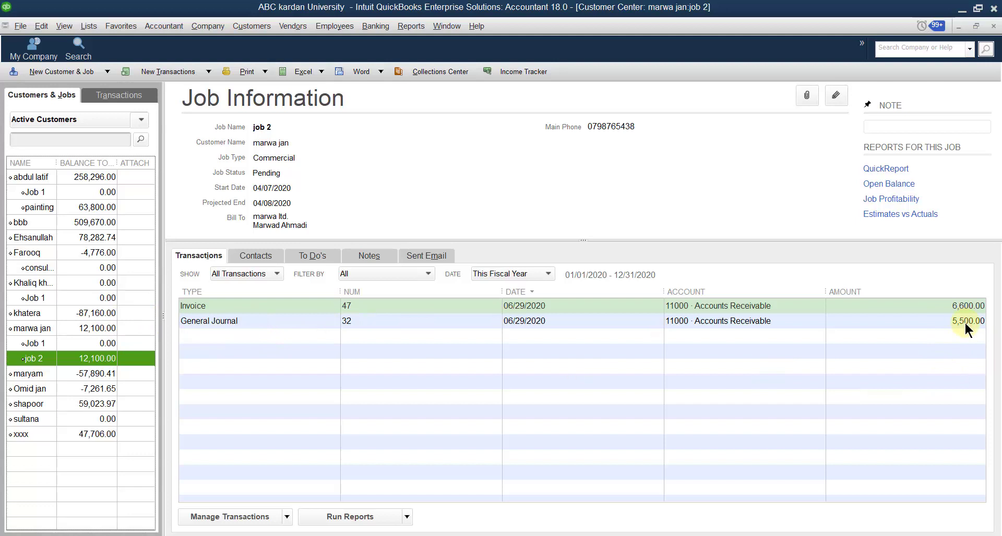
click(993, 25)
click(992, 26)
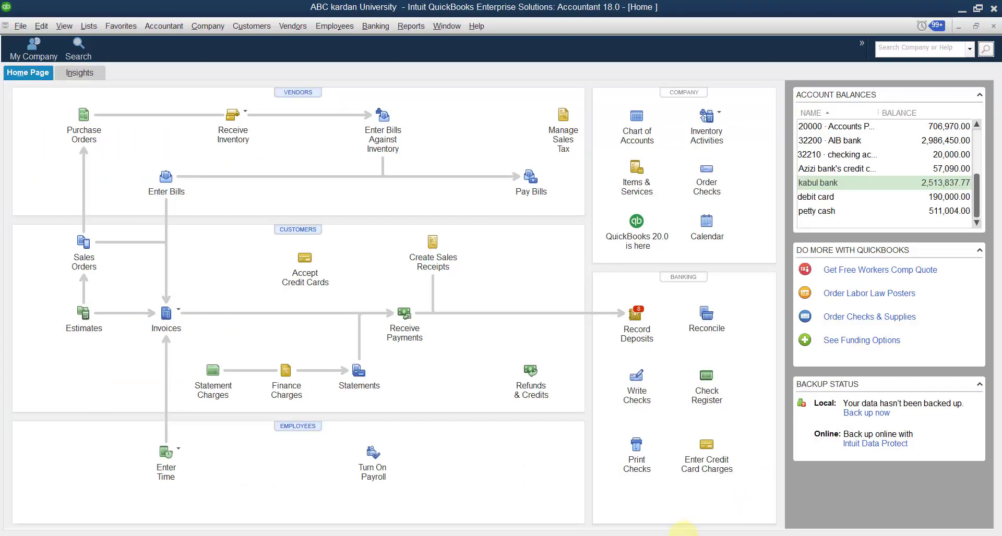
click(654, 535)
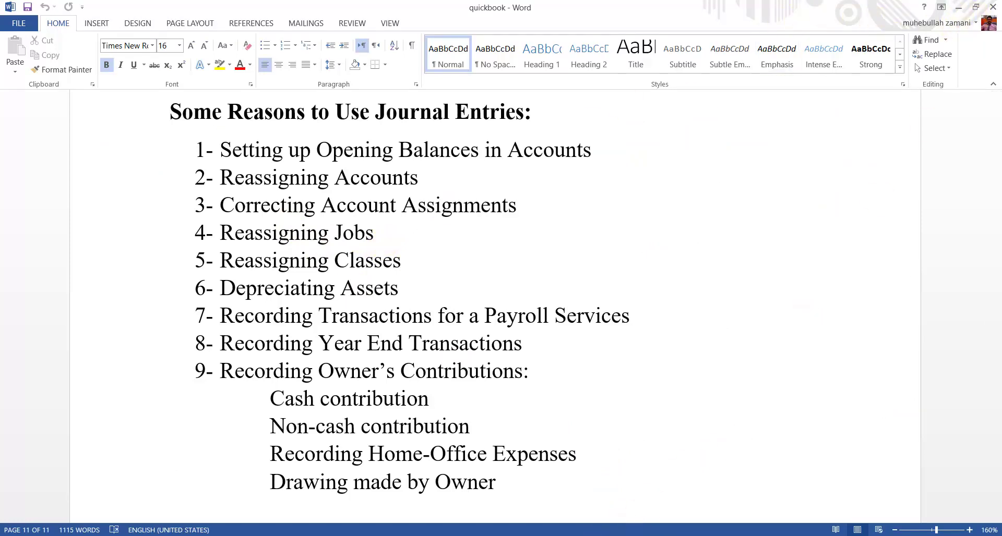
key(alt+Tab)
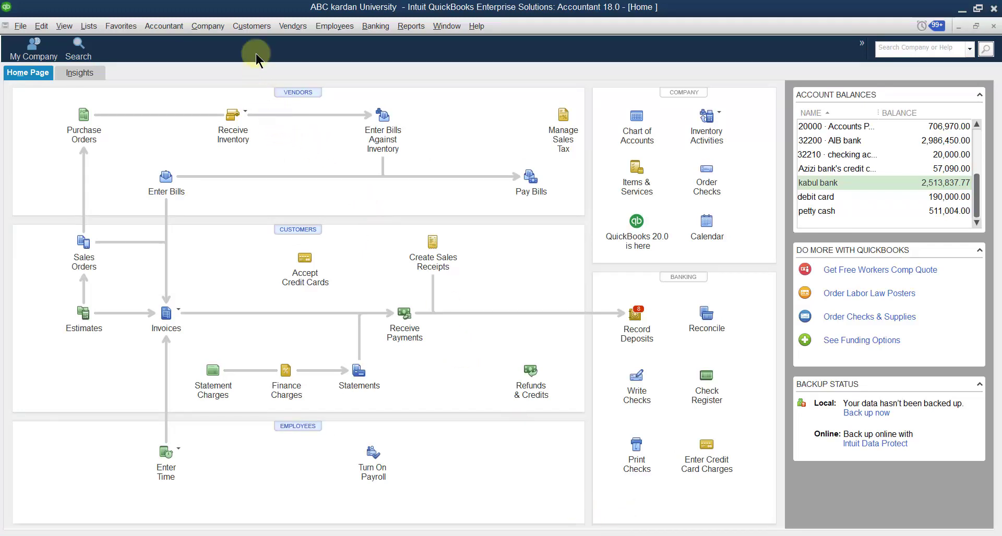
- Start a new credit memo for Job 1 with battery as the first item
click(251, 29)
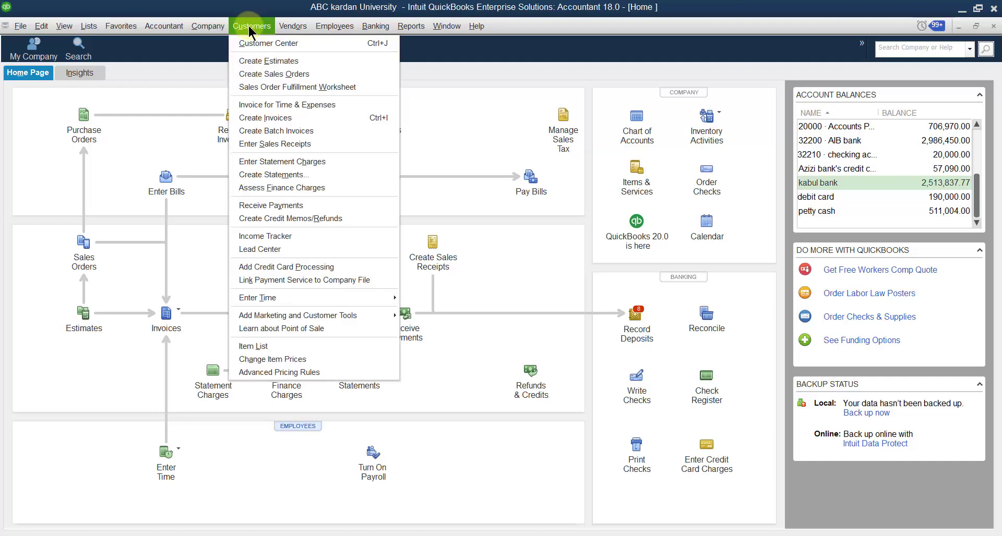
click(275, 218)
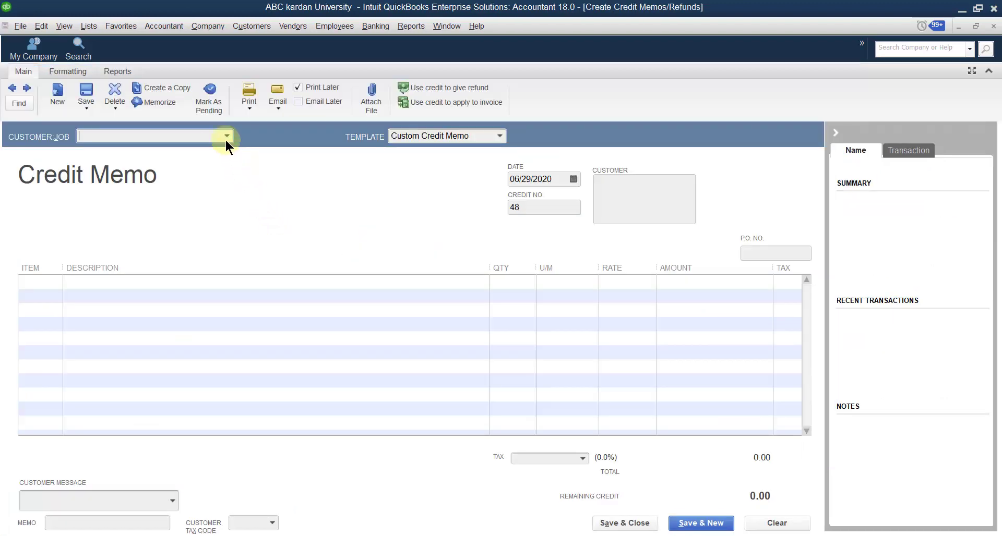
click(226, 135)
click(111, 331)
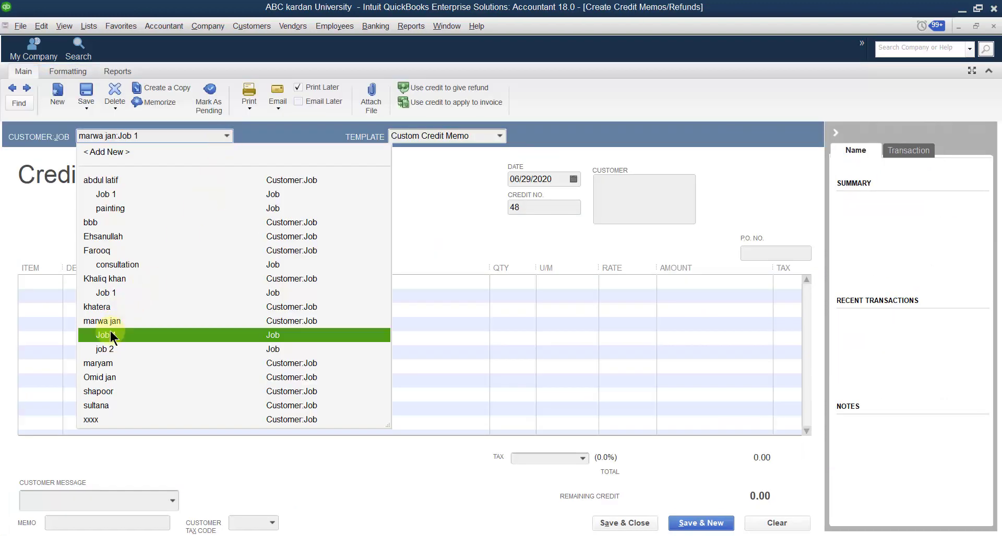
click(38, 282)
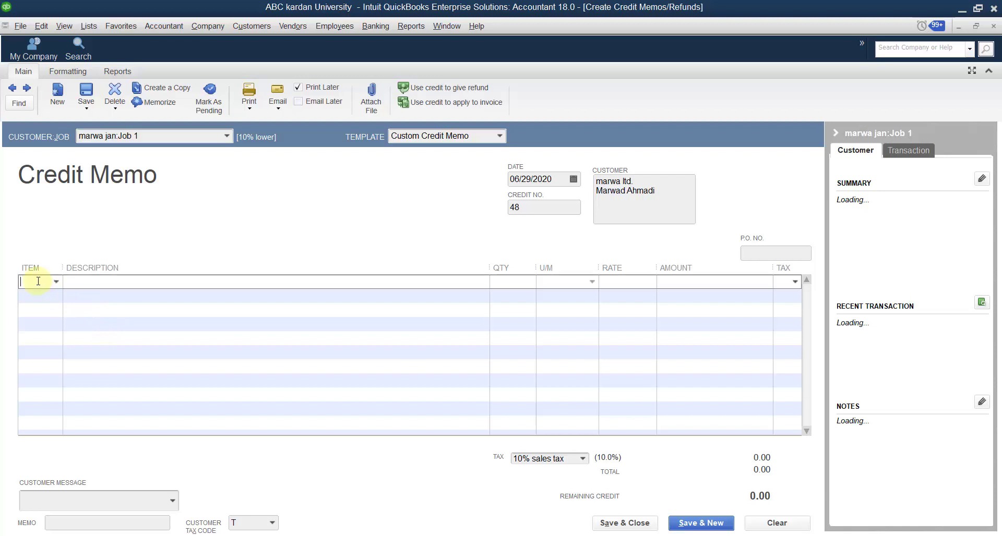
click(54, 282)
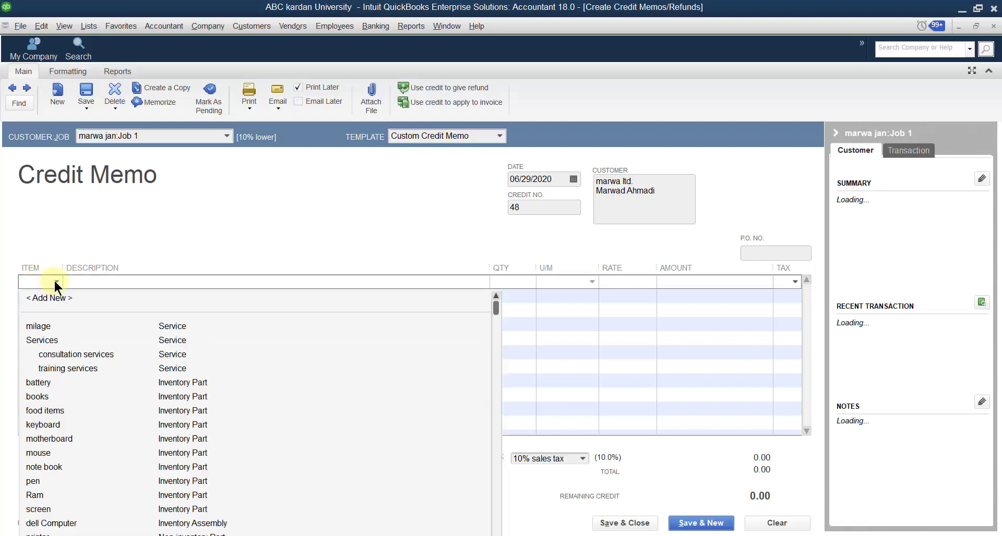
click(44, 382)
- Set 10 batteries at 200.00, then save, retaining the 2,200.00 as an available credit
click(511, 291)
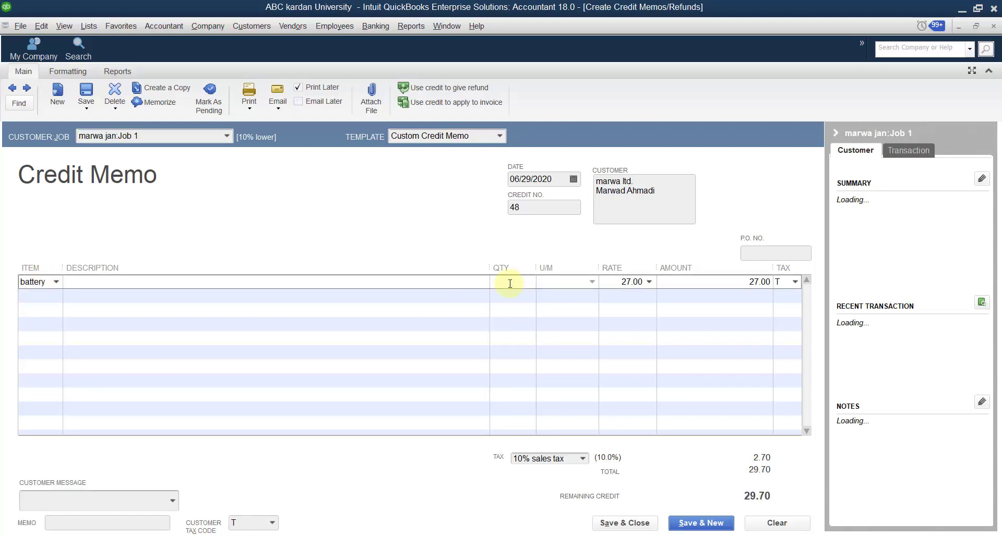
text(100)
key(BackSpace)
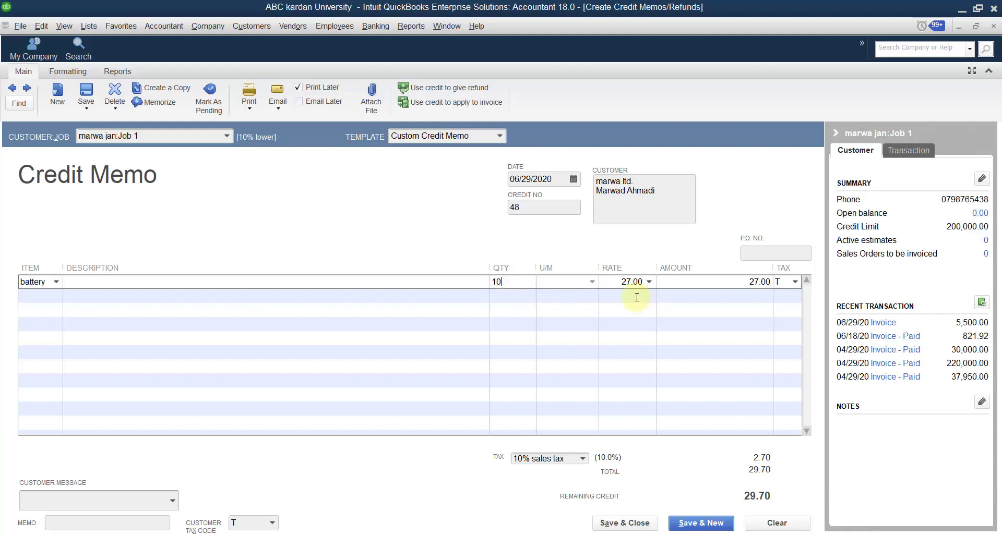
click(629, 282)
text(2)
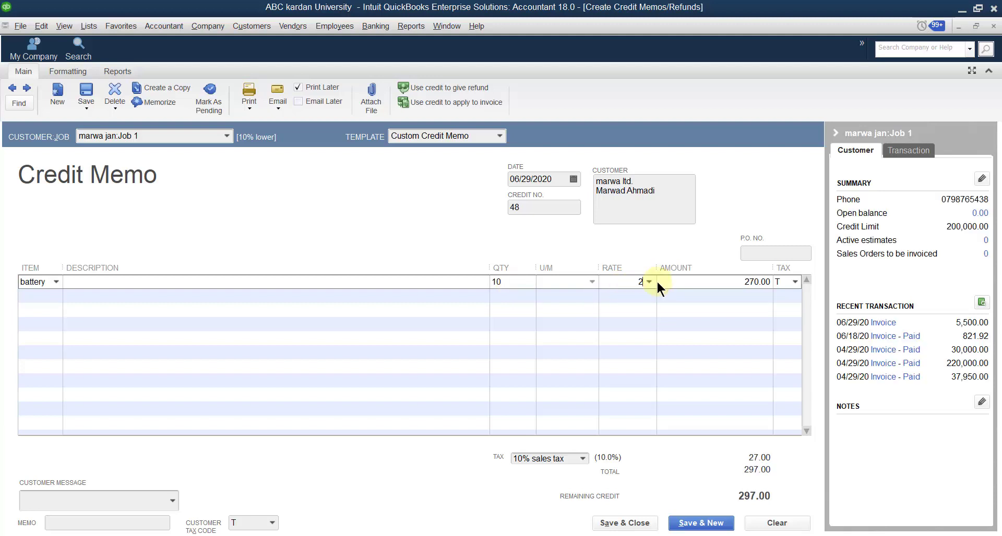
click(694, 296)
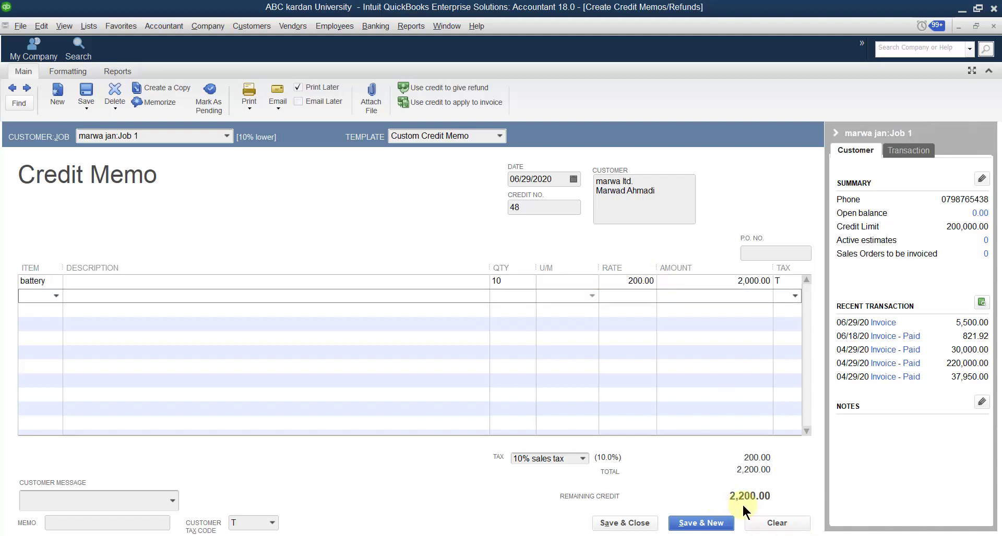
click(639, 524)
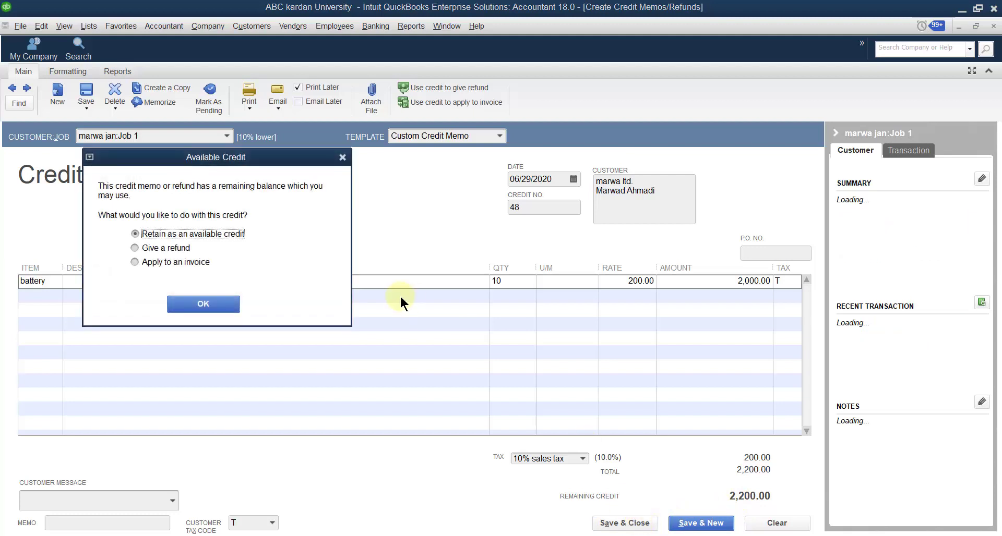
click(225, 303)
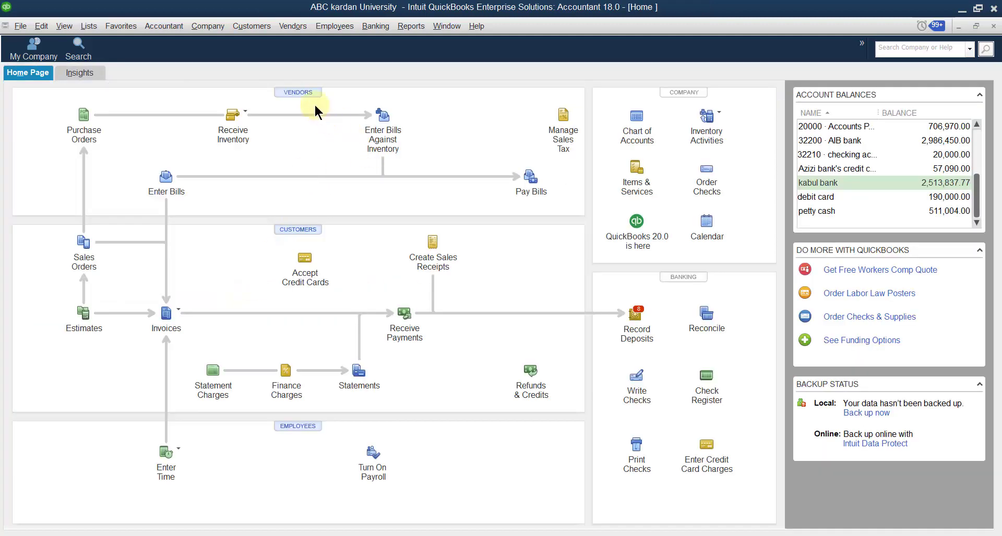
- Open the Customer Center and drag the Name column wider so Job 1 and job 2 show fully
click(247, 27)
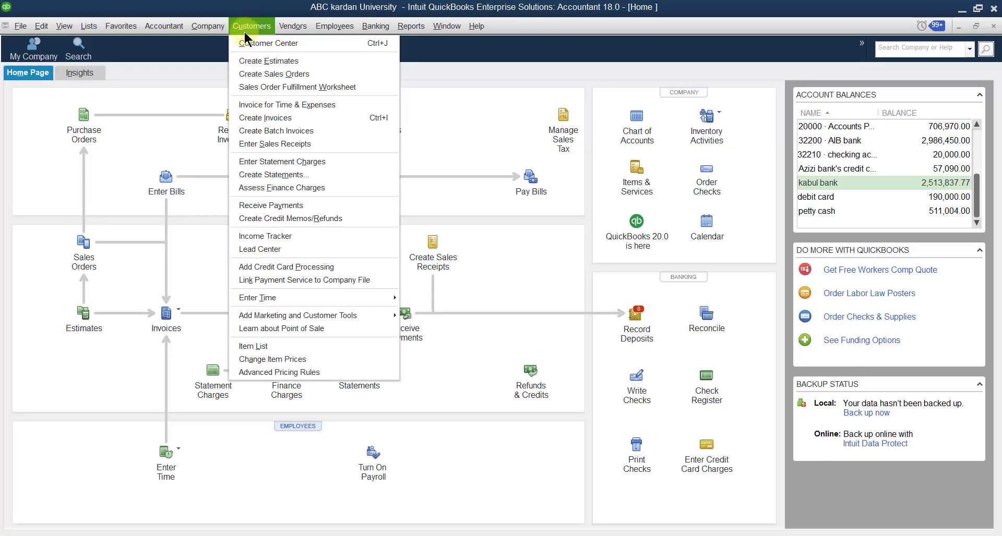
click(247, 42)
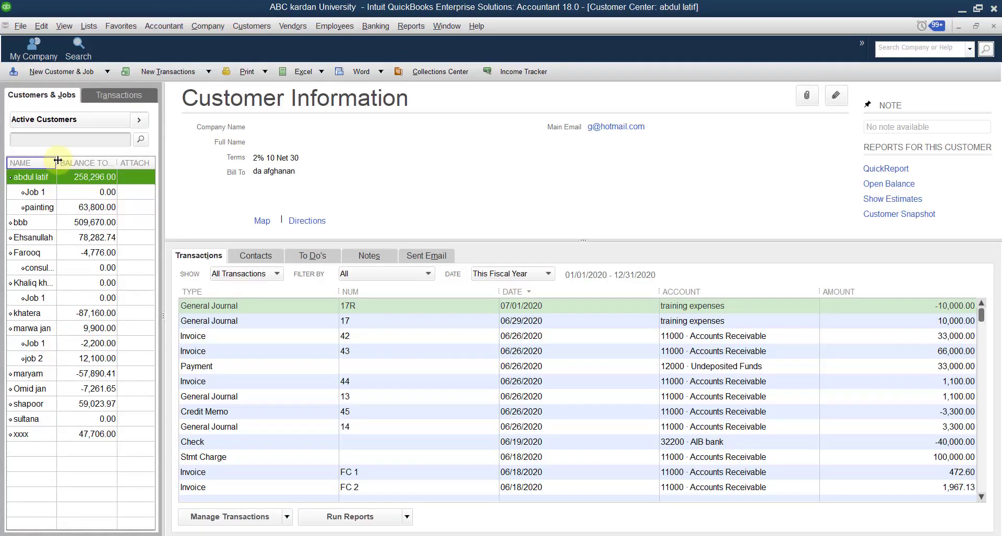
drag(57, 163, 74, 162)
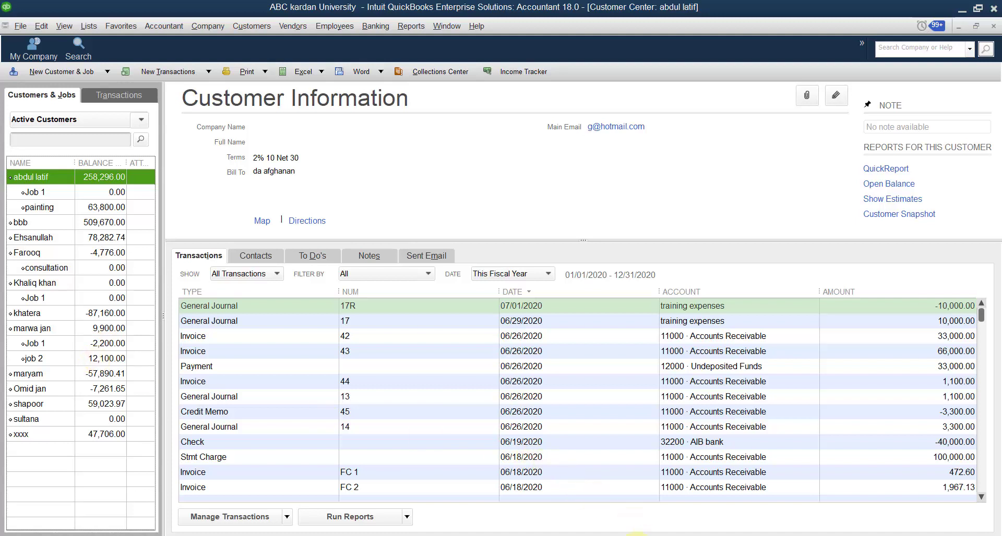
click(629, 535)
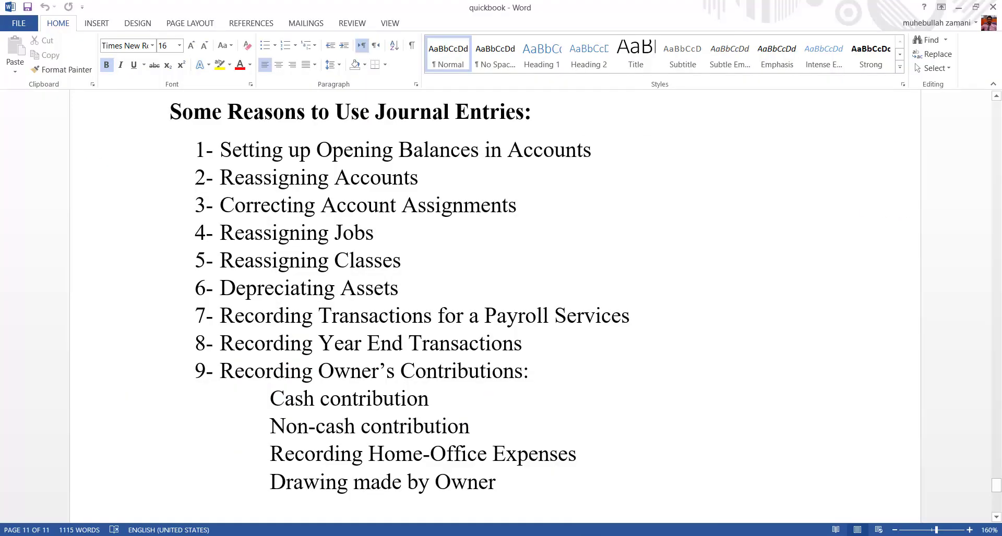
click(605, 535)
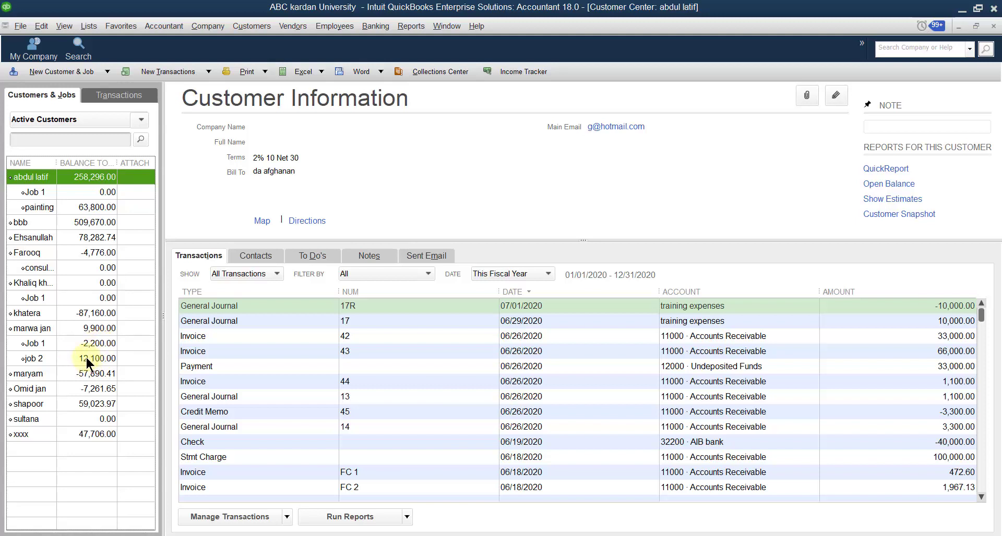
mouse_move(630, 535)
key(alt+Tab)
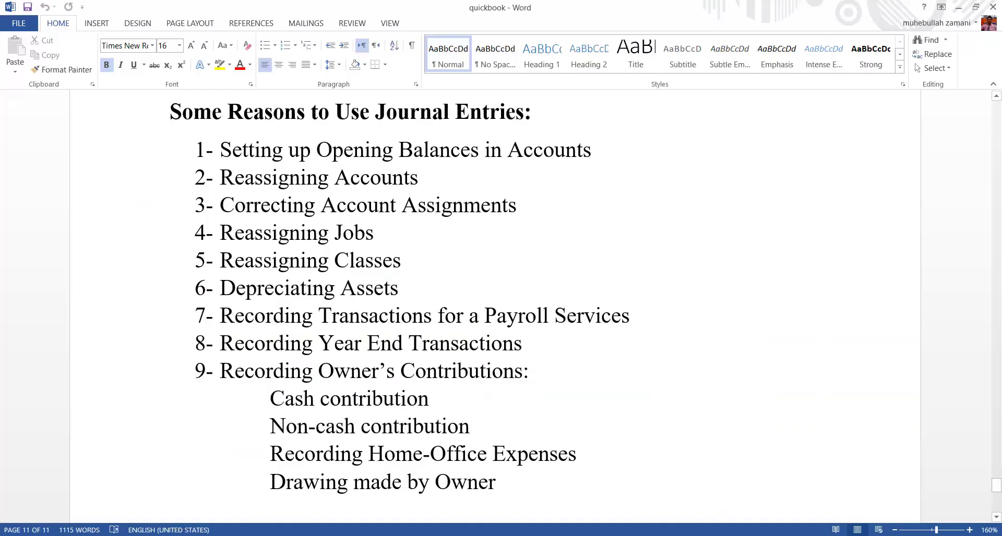
key(alt+Tab)
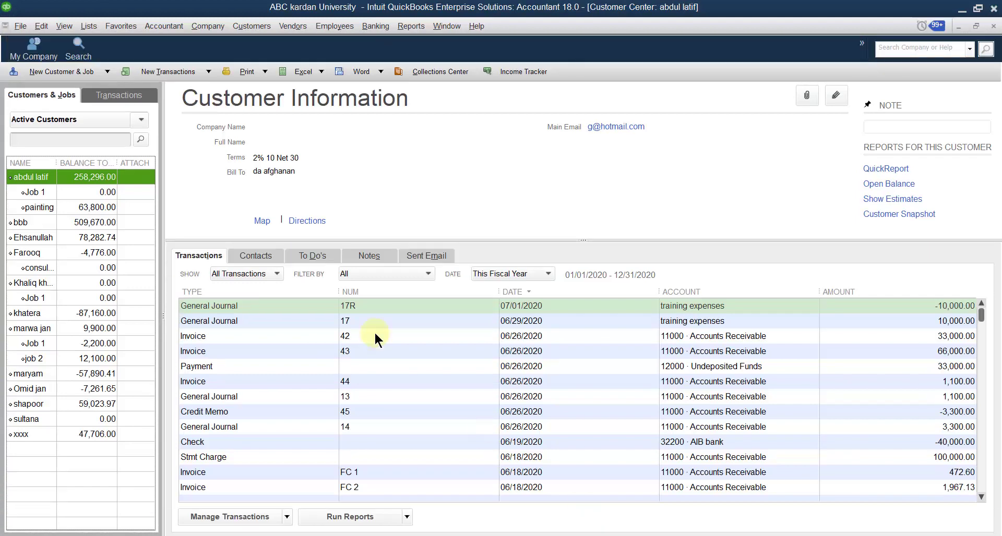
- Start a general journal entry debiting Accounts Receivable 2,200.00 for the customer's Job 1
click(200, 32)
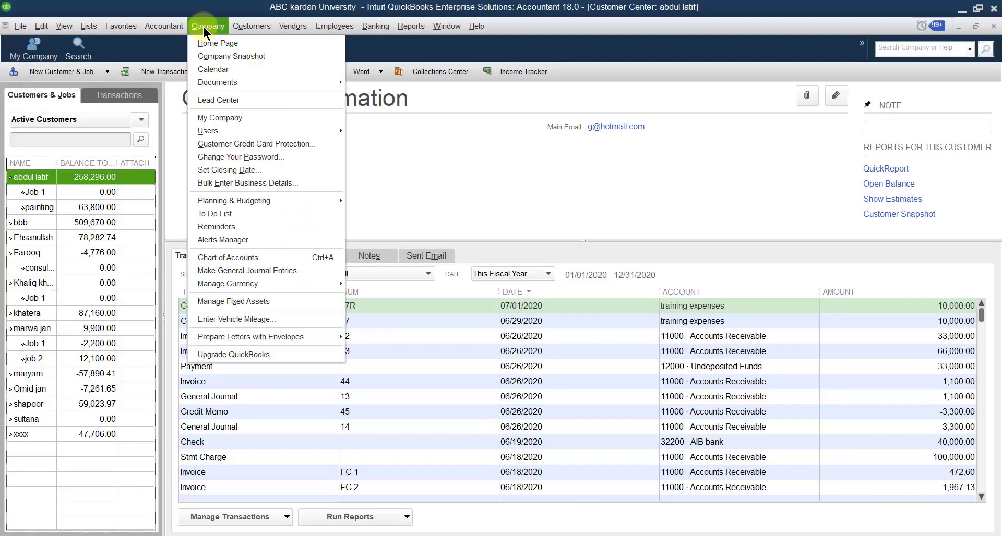
click(265, 270)
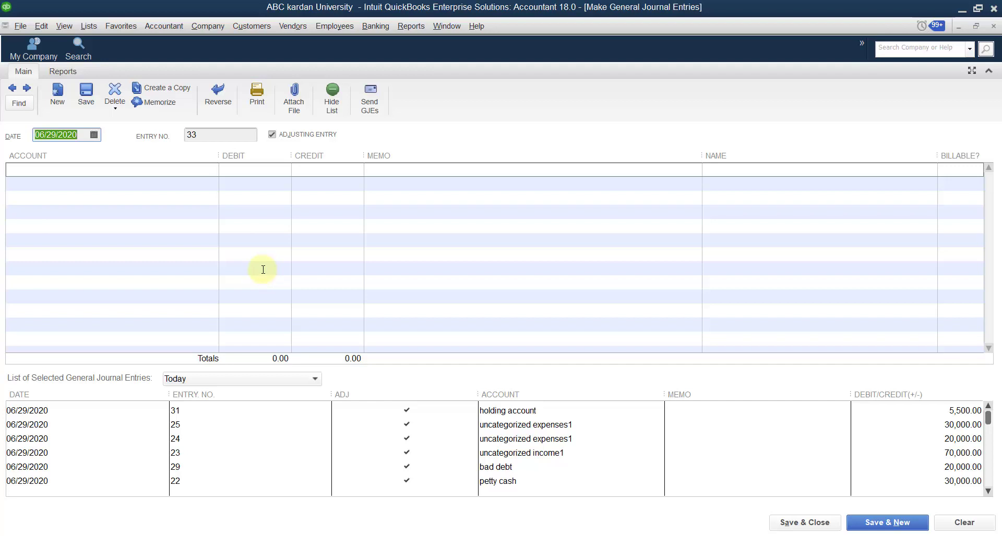
click(214, 168)
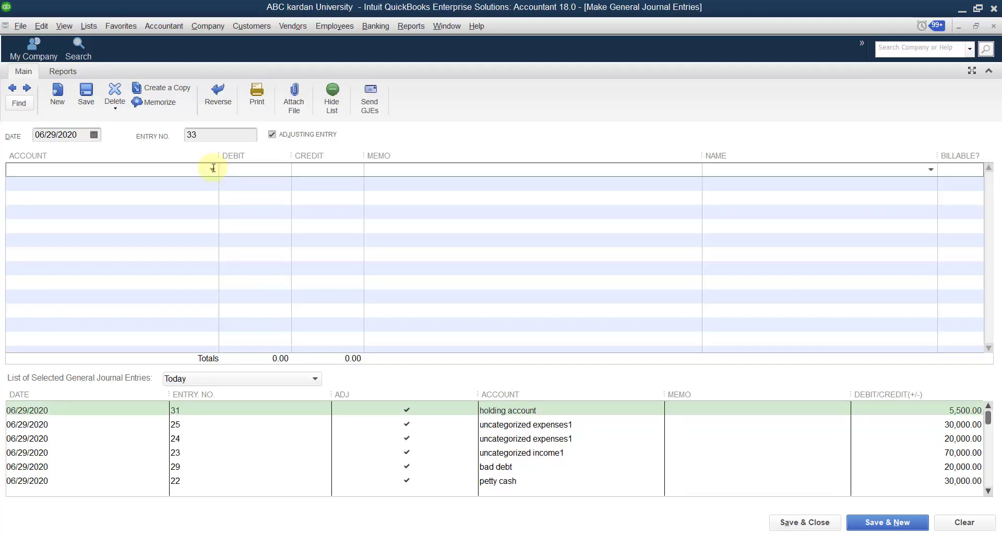
click(213, 169)
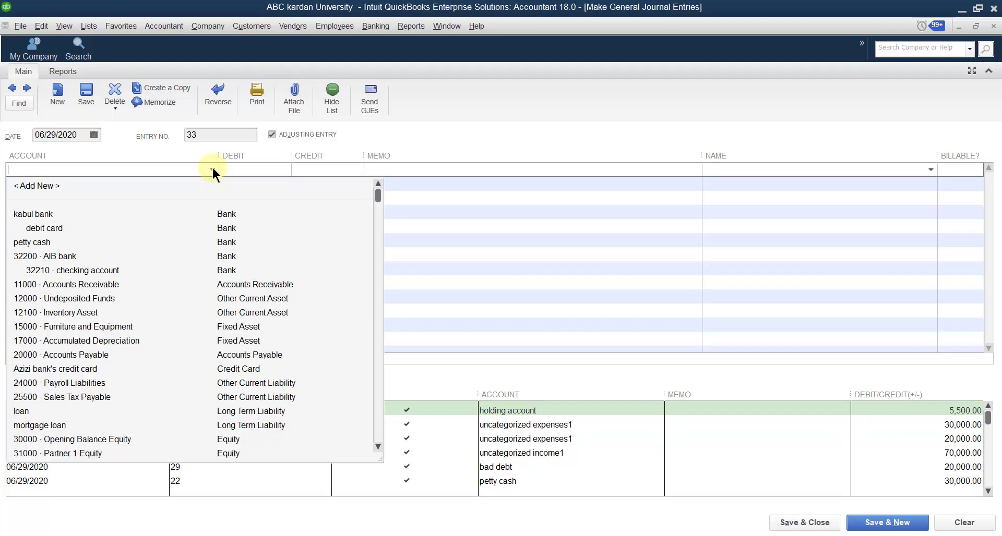
click(229, 284)
click(929, 170)
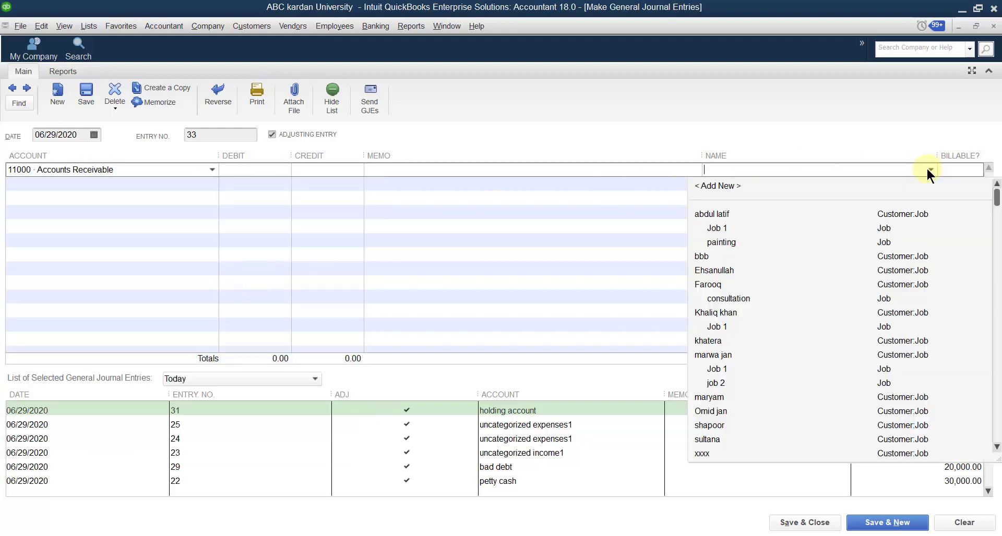
click(713, 370)
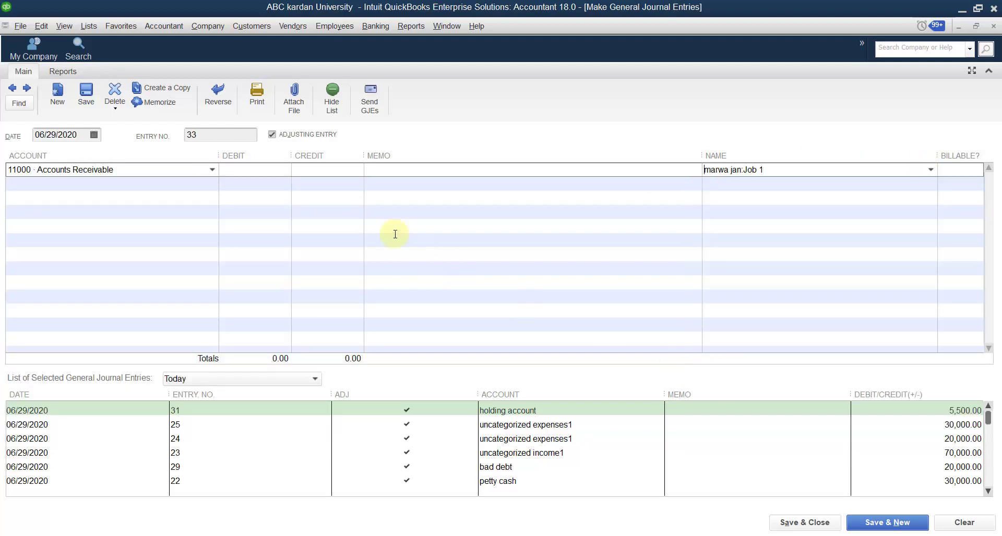
click(210, 184)
click(235, 171)
text(20)
key(BackSpace)
text(200)
click(192, 184)
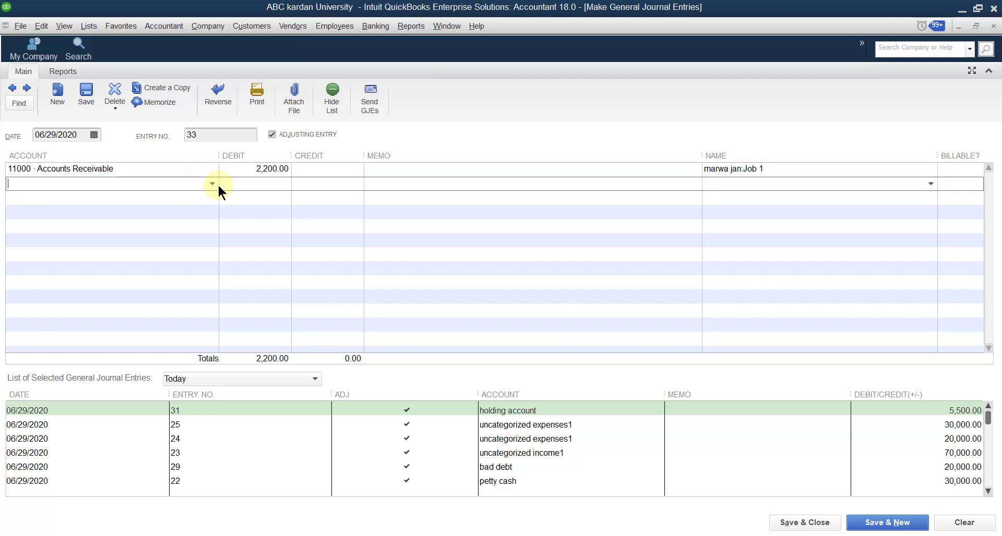
- Credit the holding account 2,200.00 on line two and save entry 33
text(holding account)
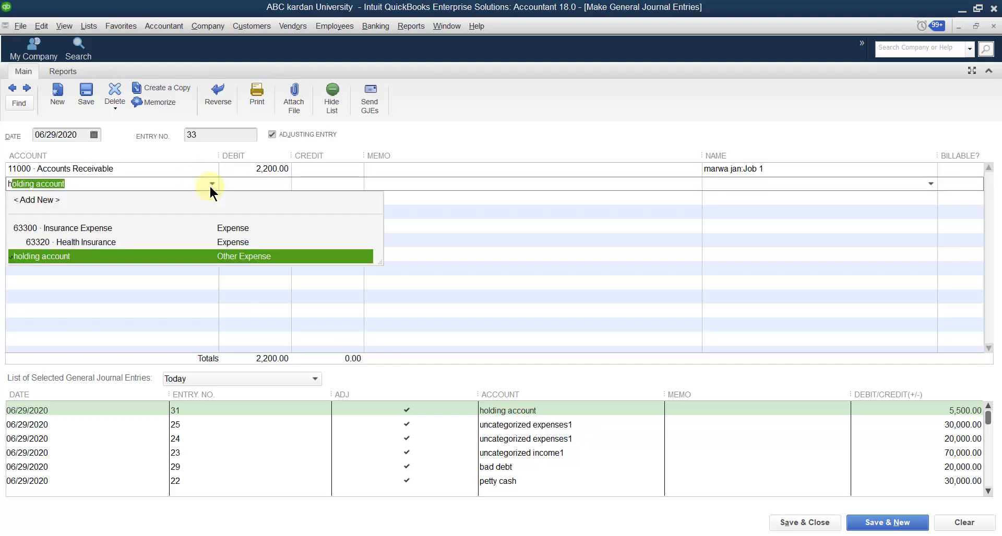
click(77, 256)
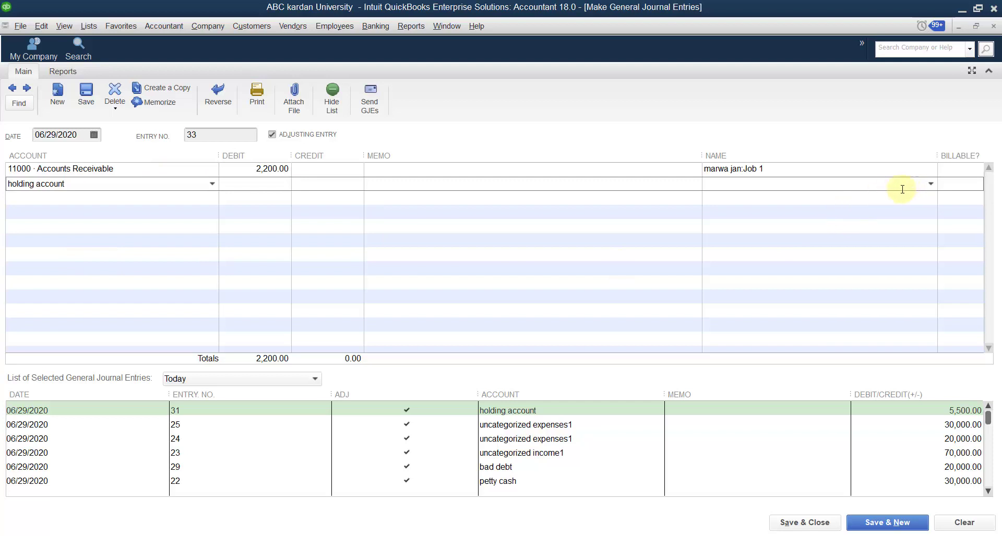
click(336, 188)
text(2200)
click(376, 204)
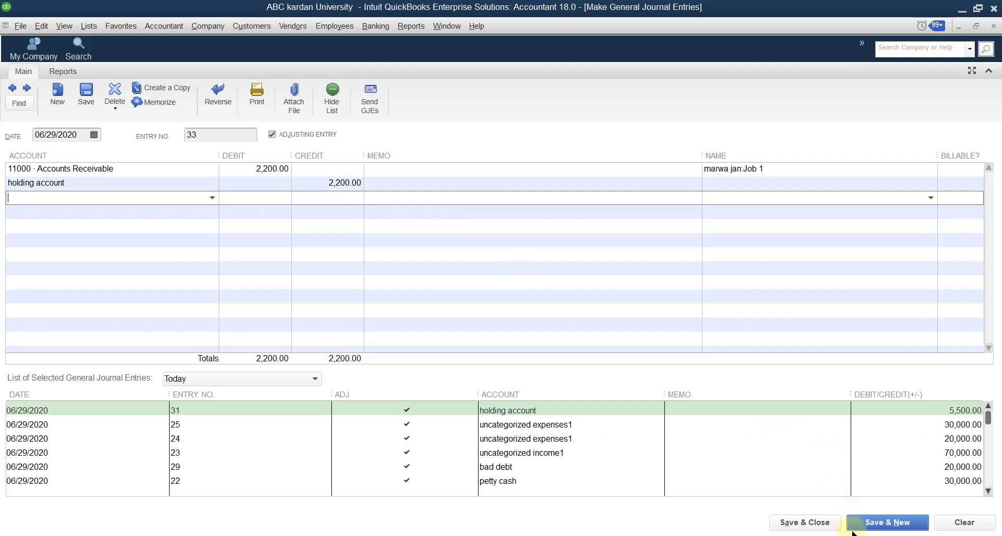
click(871, 524)
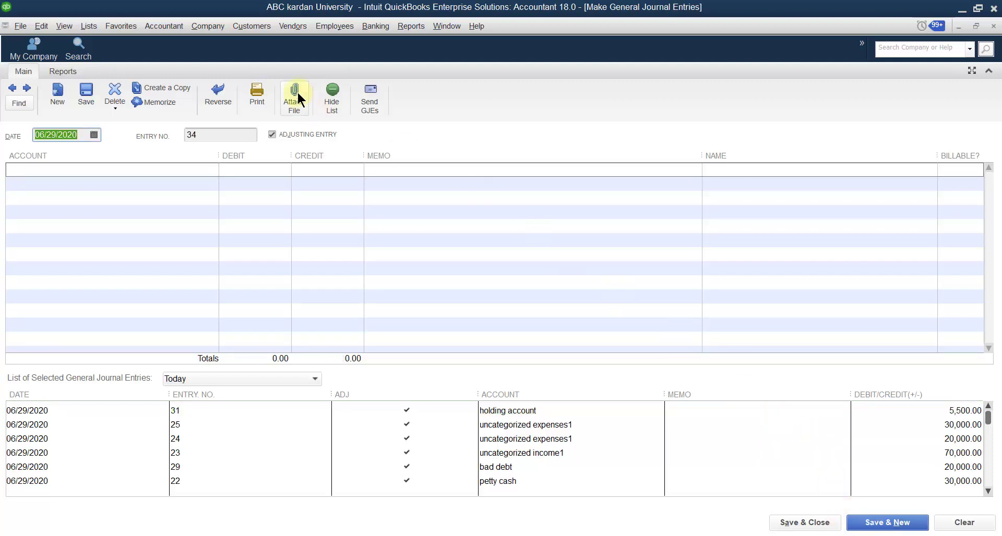
click(248, 25)
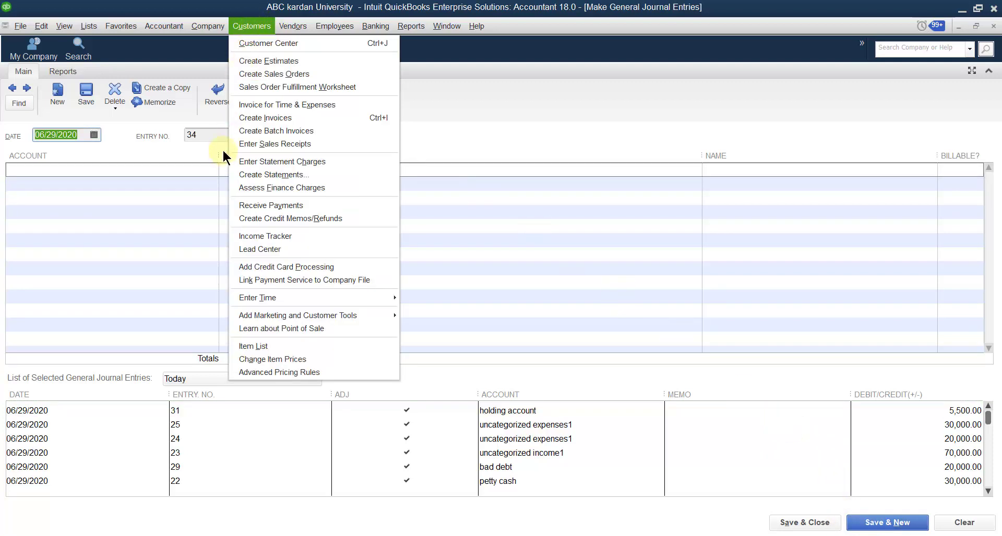
click(252, 43)
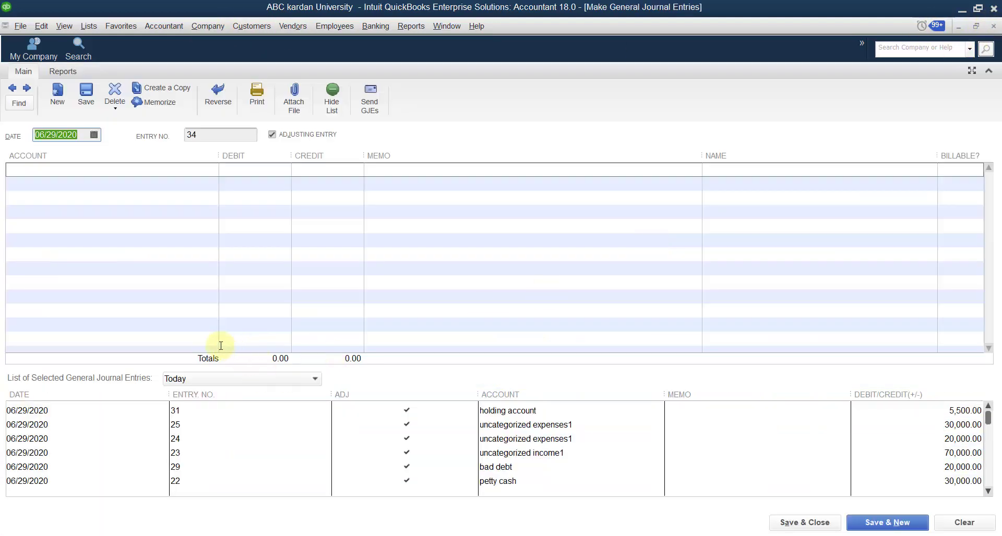
click(184, 170)
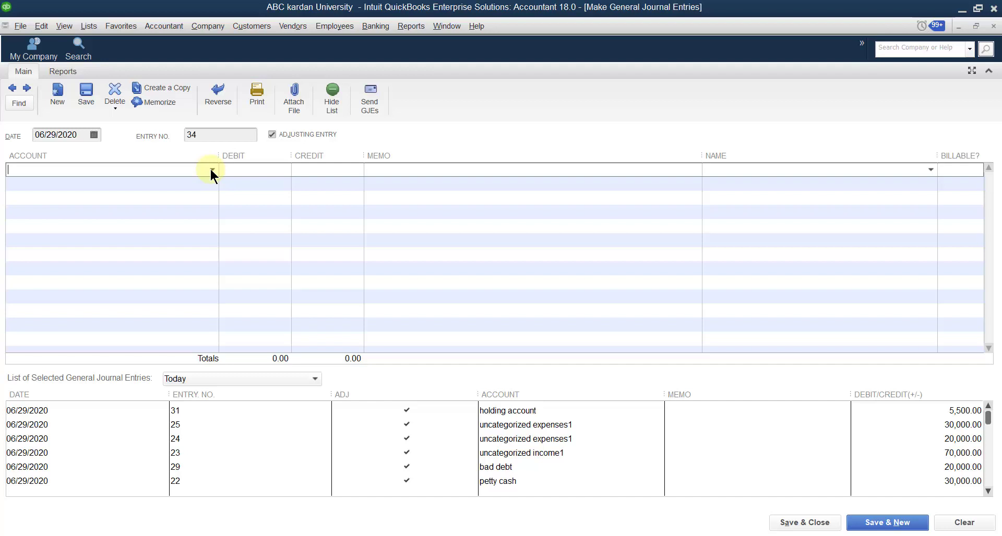
- Debit the holding account 2,200.00 on the first line of journal entry 34
click(212, 169)
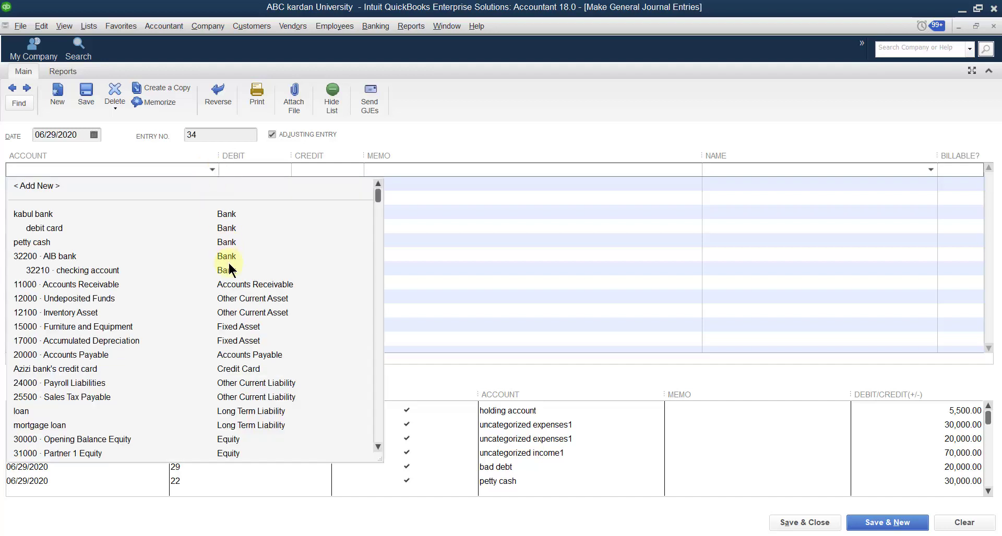
click(237, 284)
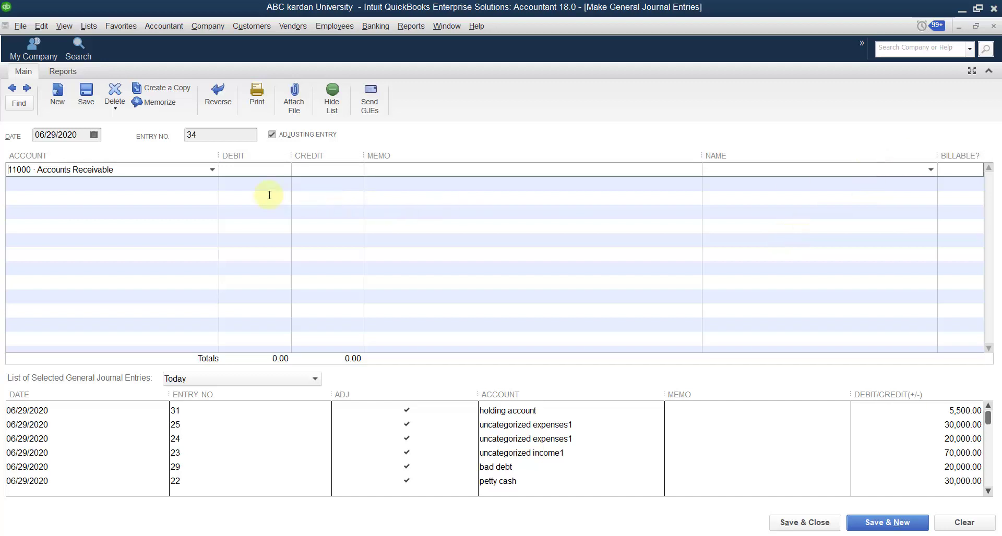
click(211, 170)
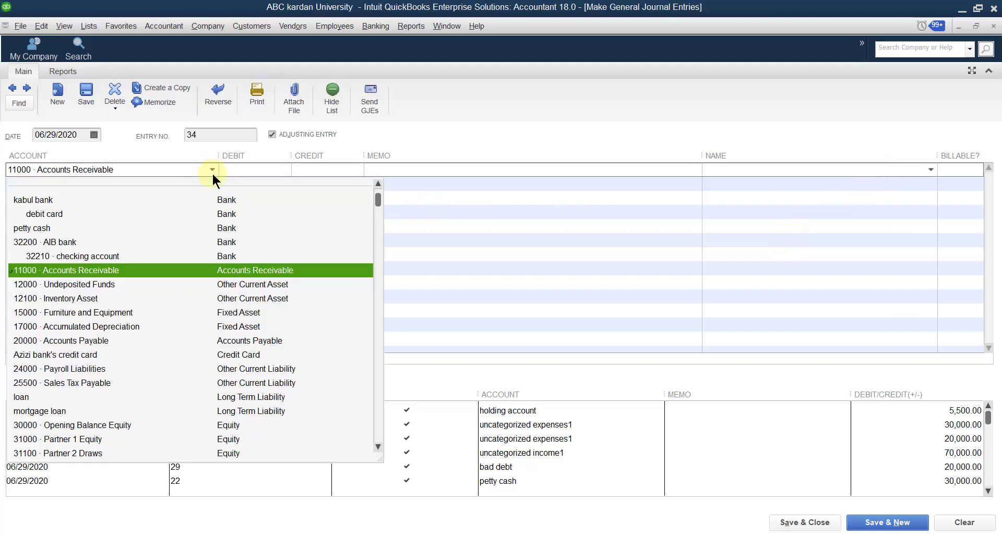
text(h)
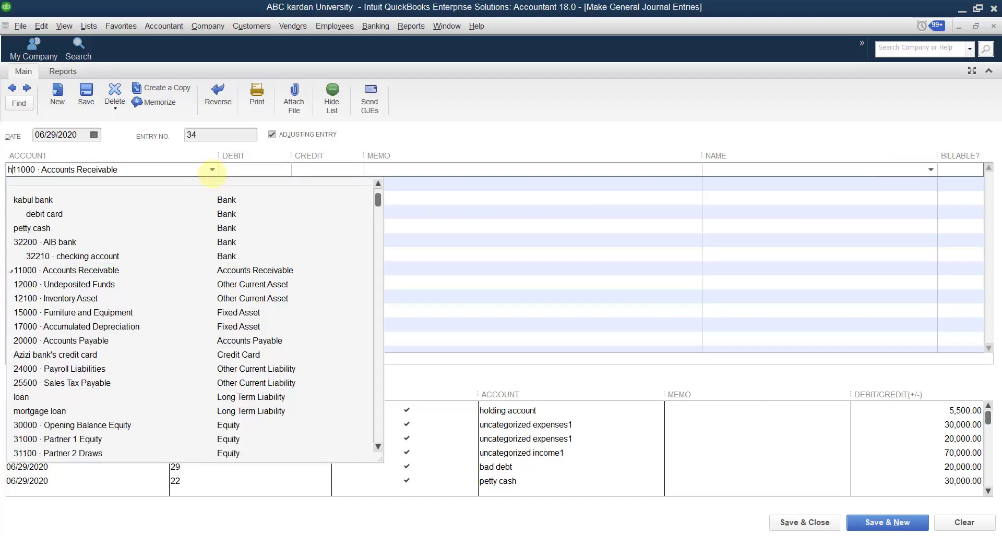
drag(125, 169, 2, 176)
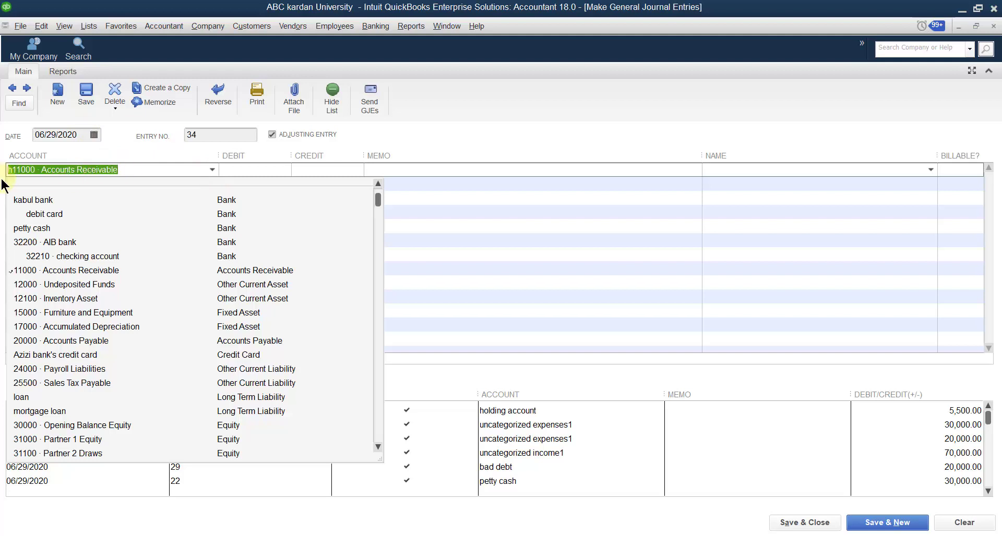
key(BackSpace)
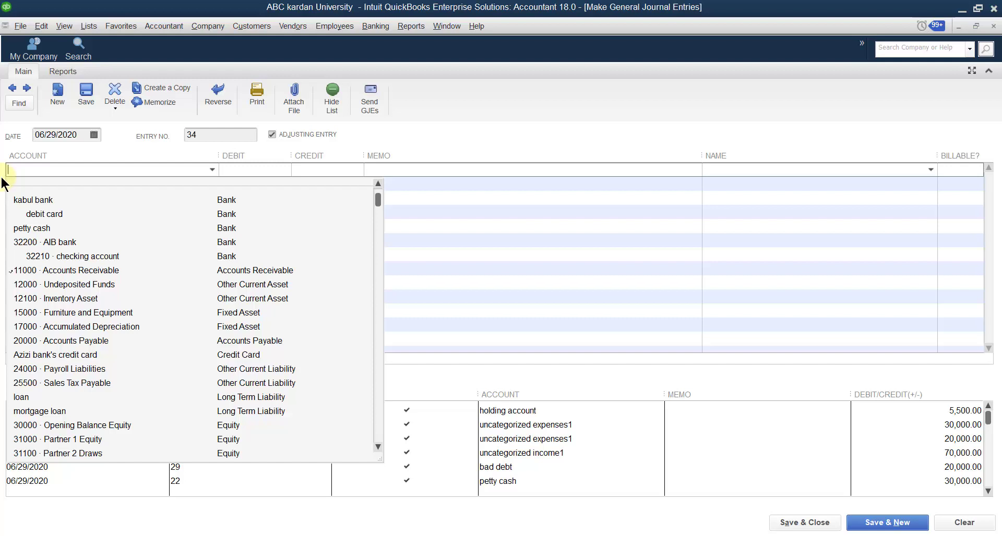
text(holding account)
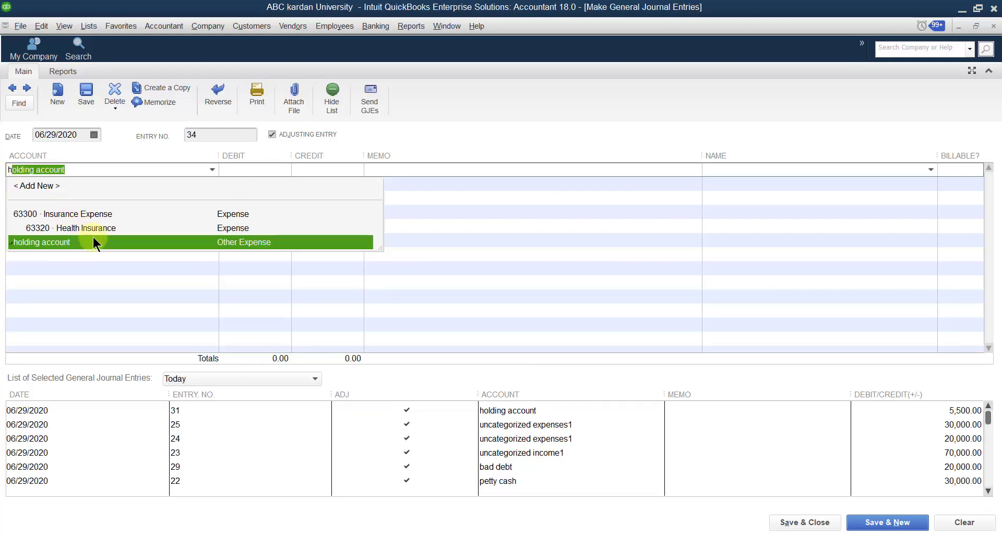
click(92, 241)
click(263, 171)
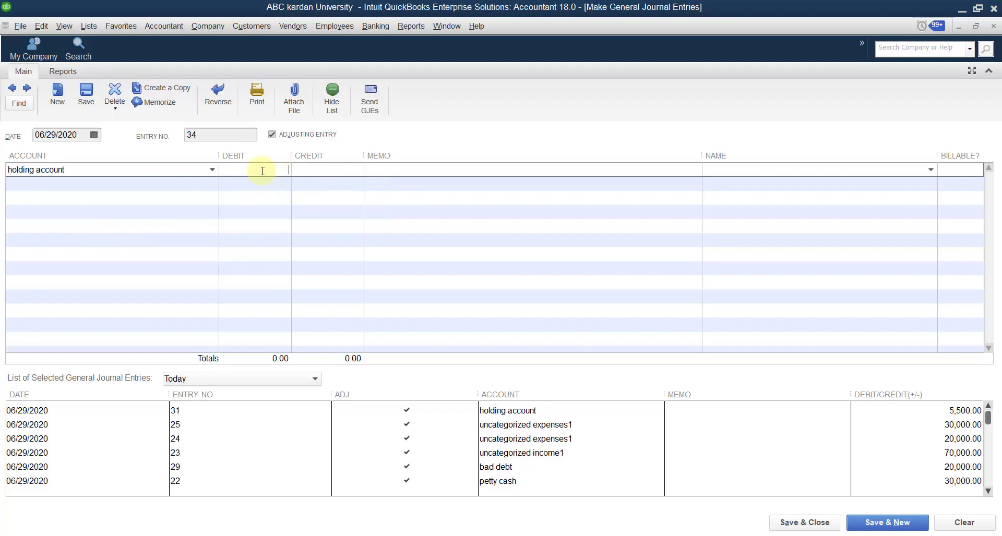
text(2200)
click(207, 184)
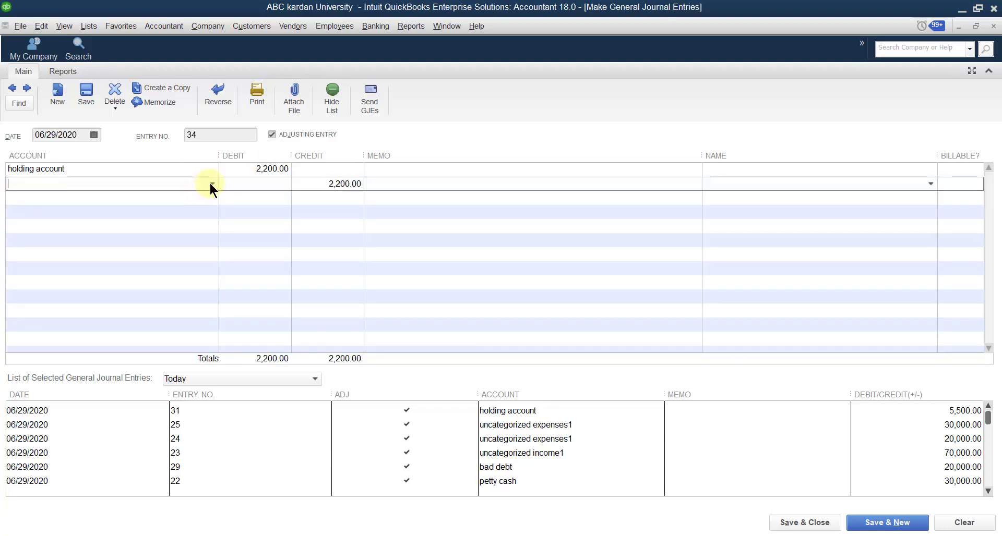
- Credit 11000 Accounts Receivable 2,200.00 for job 2, save the entry, and close the window
click(208, 184)
click(250, 293)
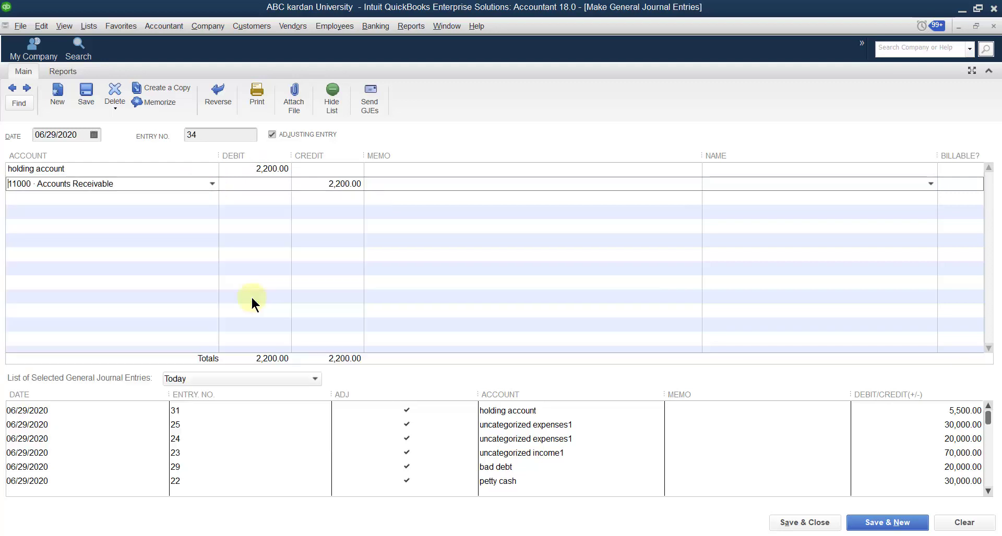
click(929, 182)
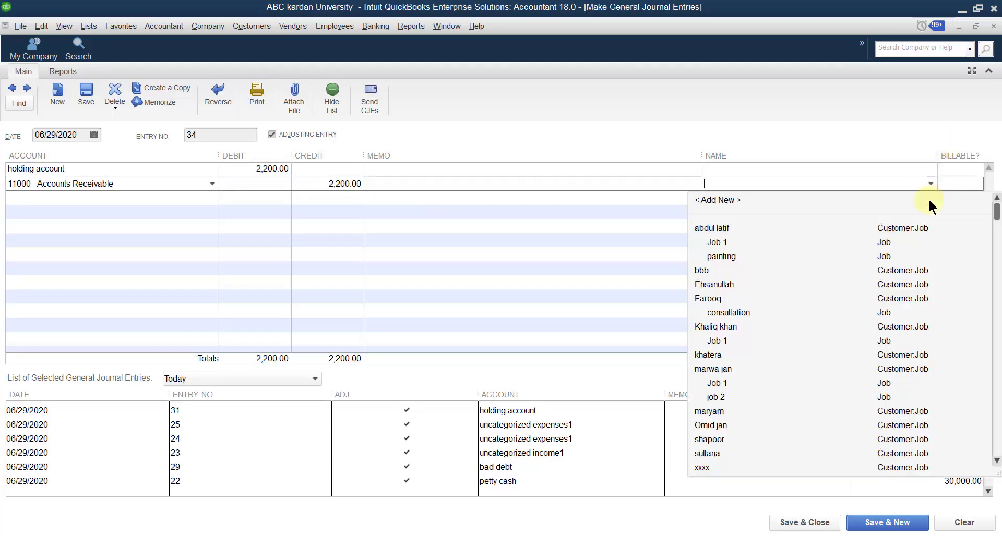
click(724, 397)
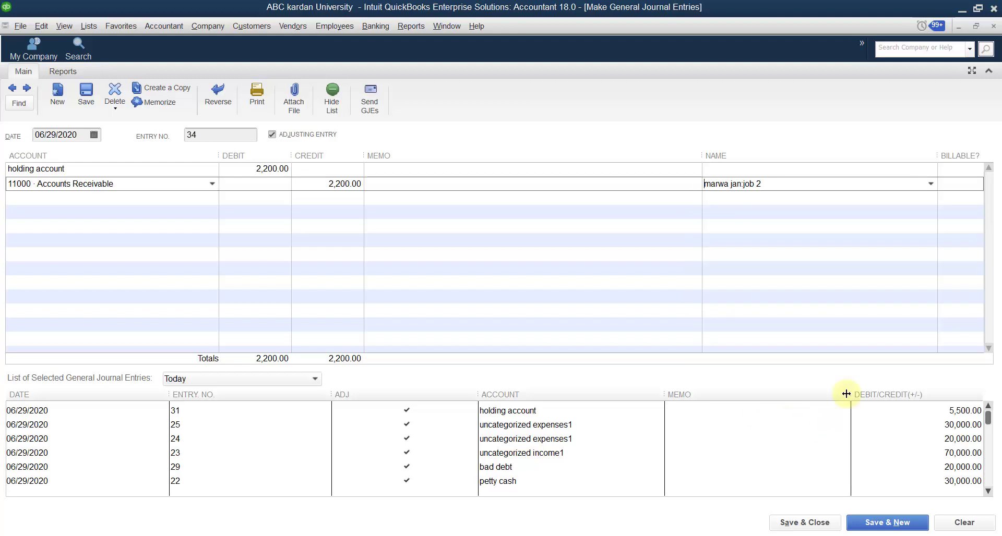
click(871, 523)
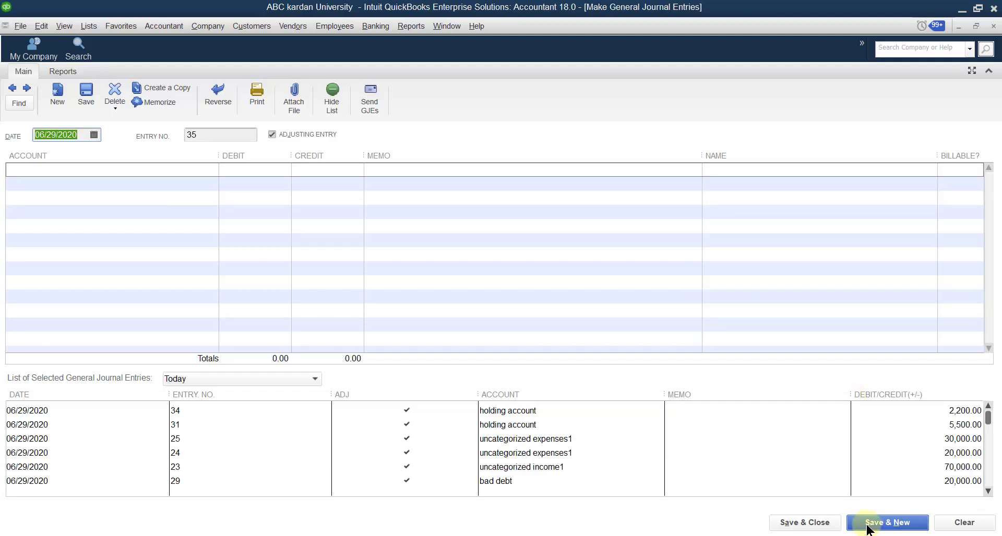
click(993, 27)
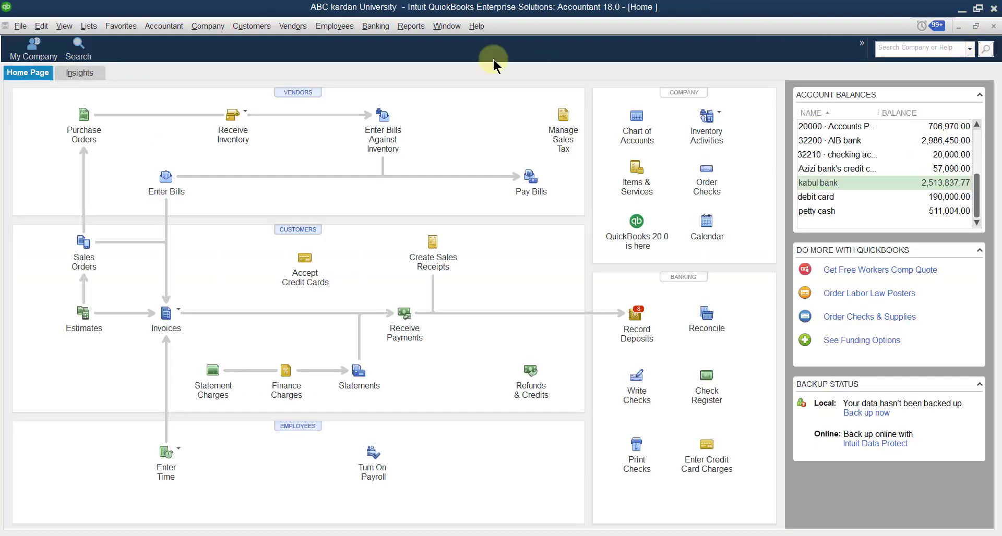
- In the Customer Center, select job 2 and review its 5,500.00 journal entry and Show filter
click(251, 27)
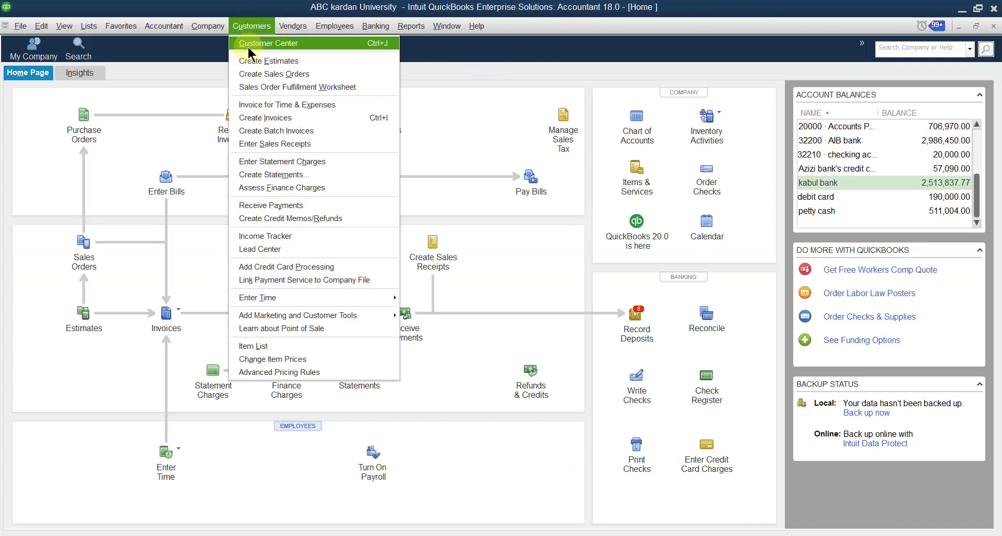
click(249, 45)
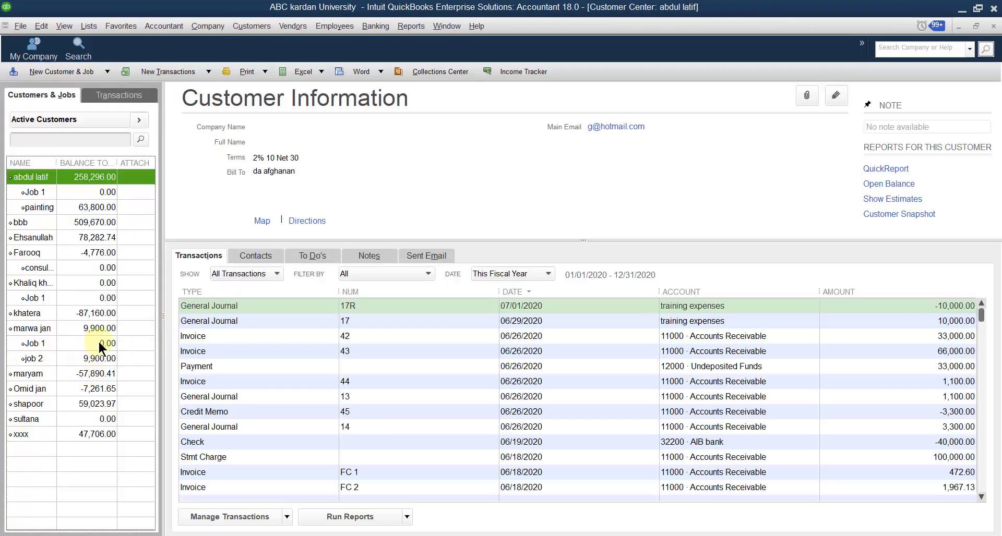
click(93, 358)
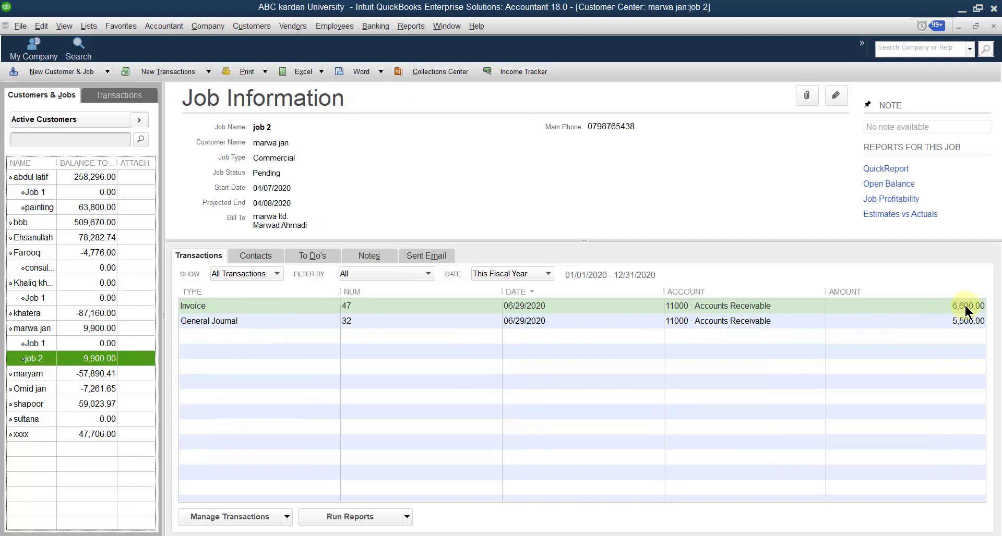
click(936, 322)
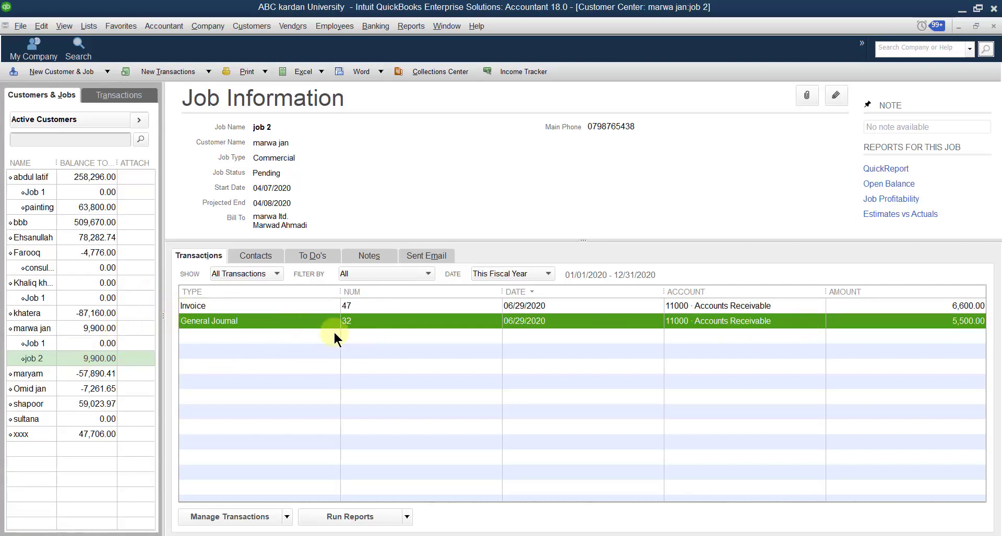
click(274, 274)
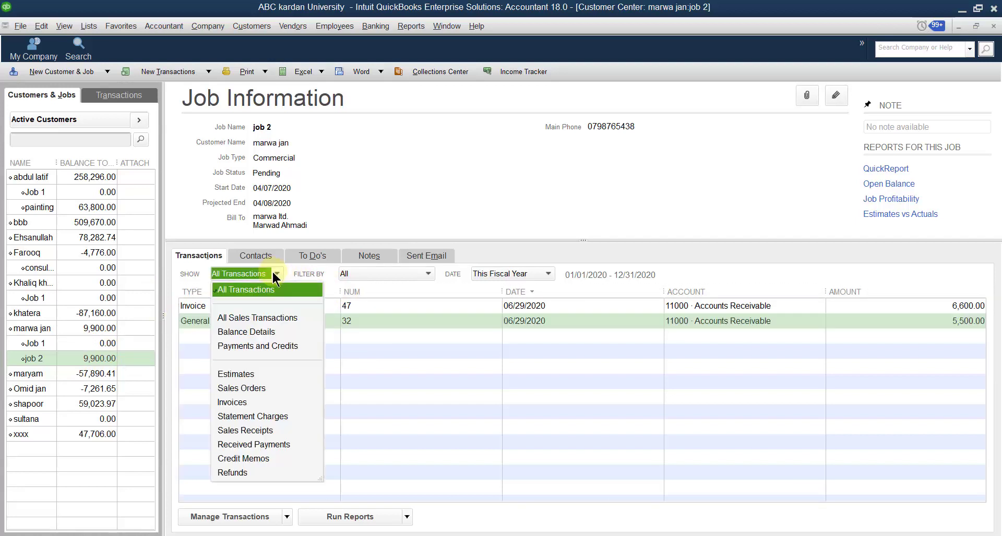
click(250, 458)
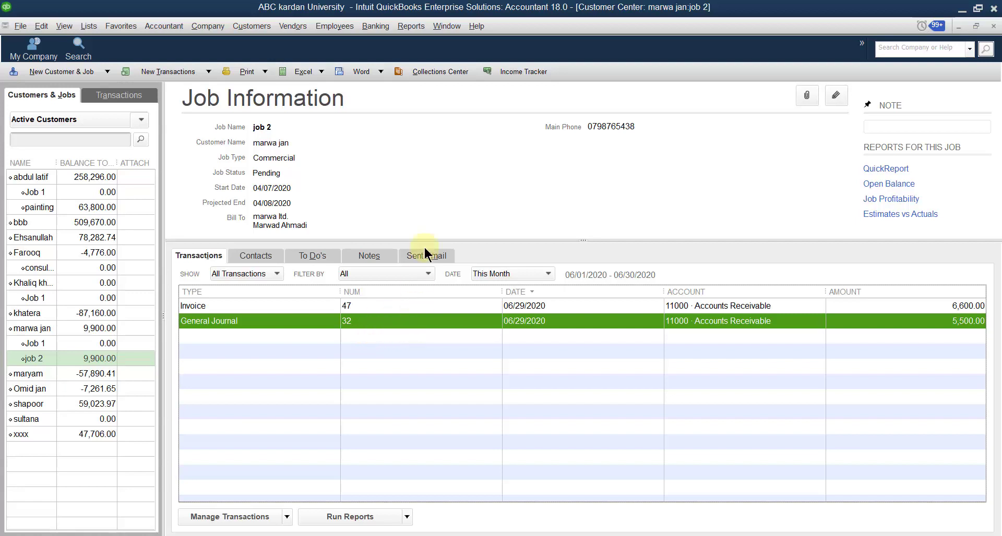
click(409, 27)
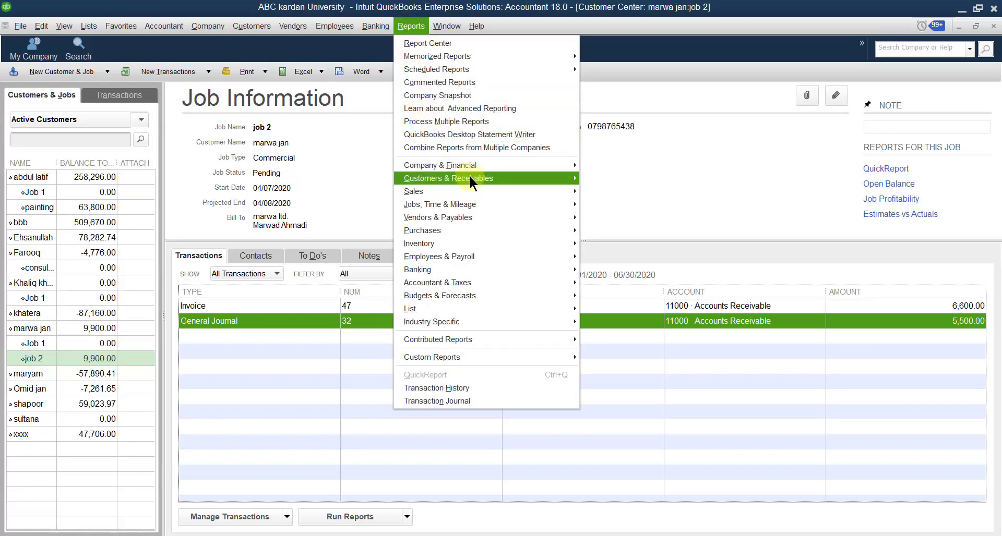
- Run Customer Balance Summary, drill from job 2's 9,900.00 into entry 34, then close both windows
mouse_move(470, 178)
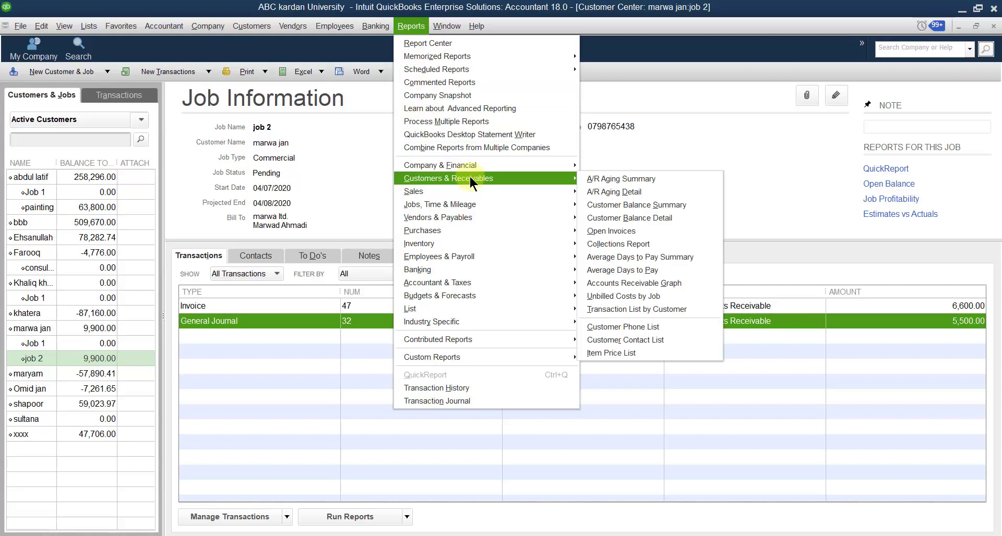
click(623, 204)
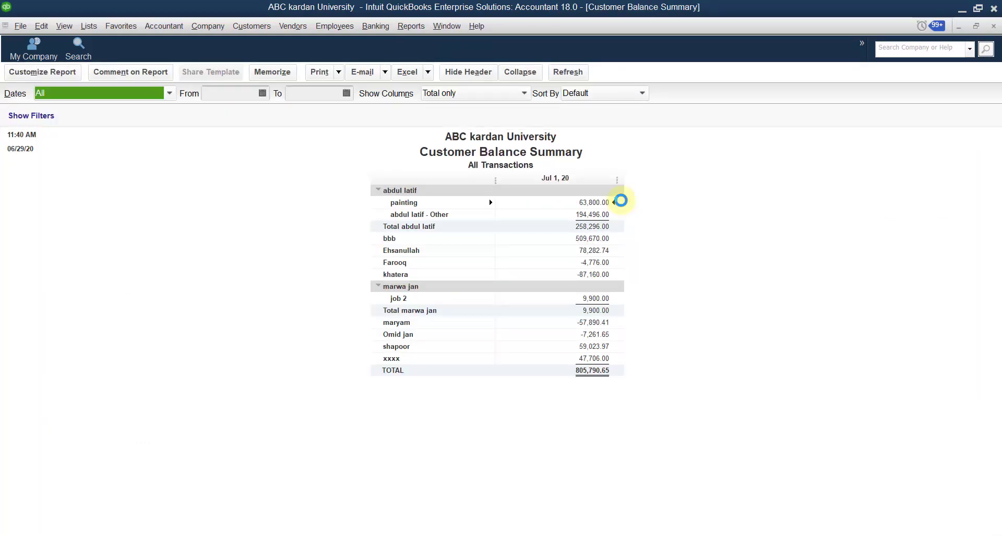
click(406, 299)
double_click(592, 298)
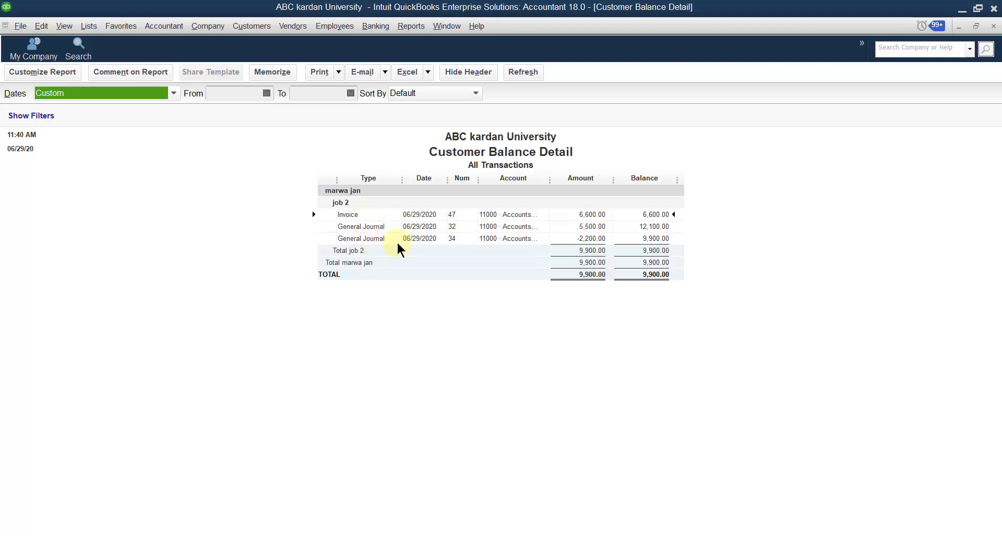
double_click(590, 238)
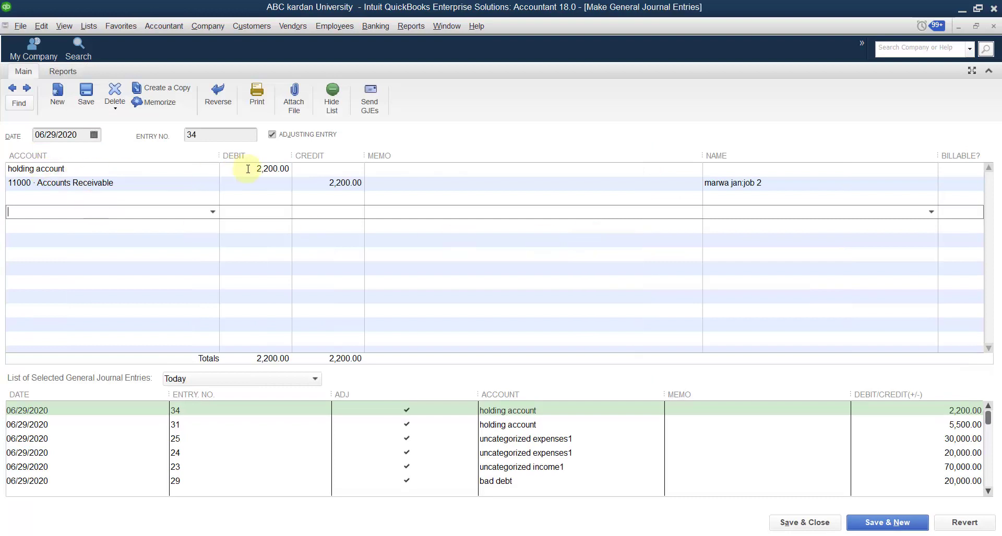
click(992, 26)
click(993, 26)
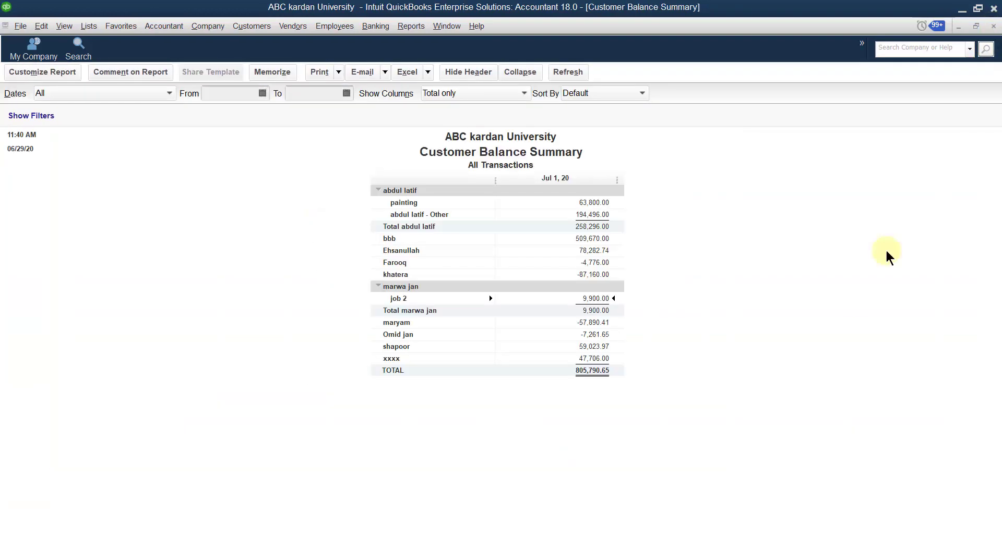